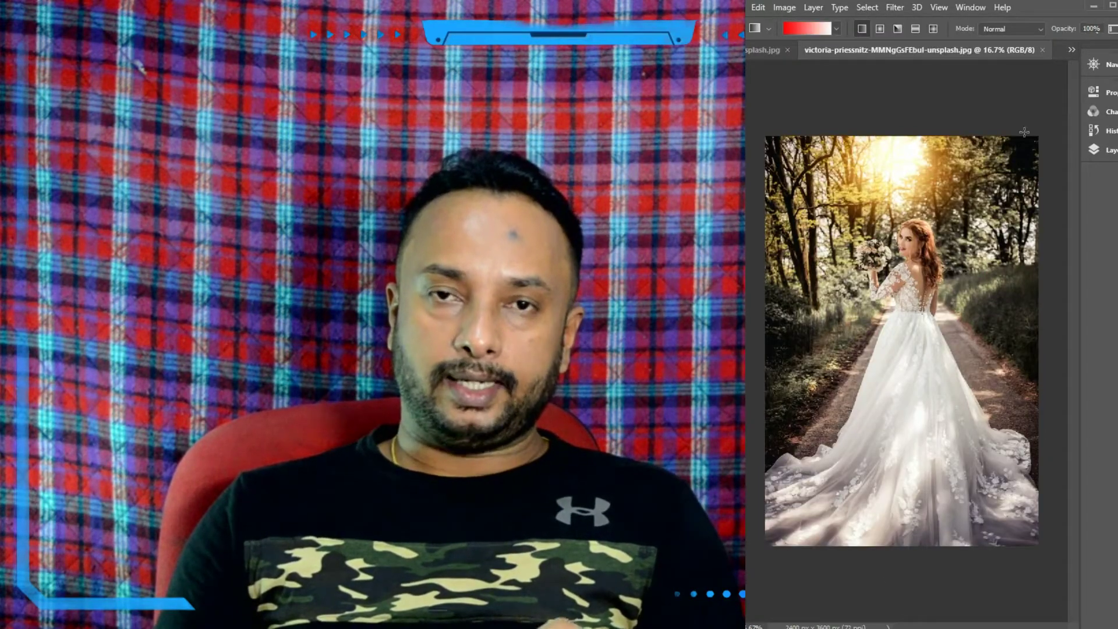
Step: On the couple-on-rocks photo, add a new alpha channel and fill it with a vertical gradient
key("ctrl+Tab")
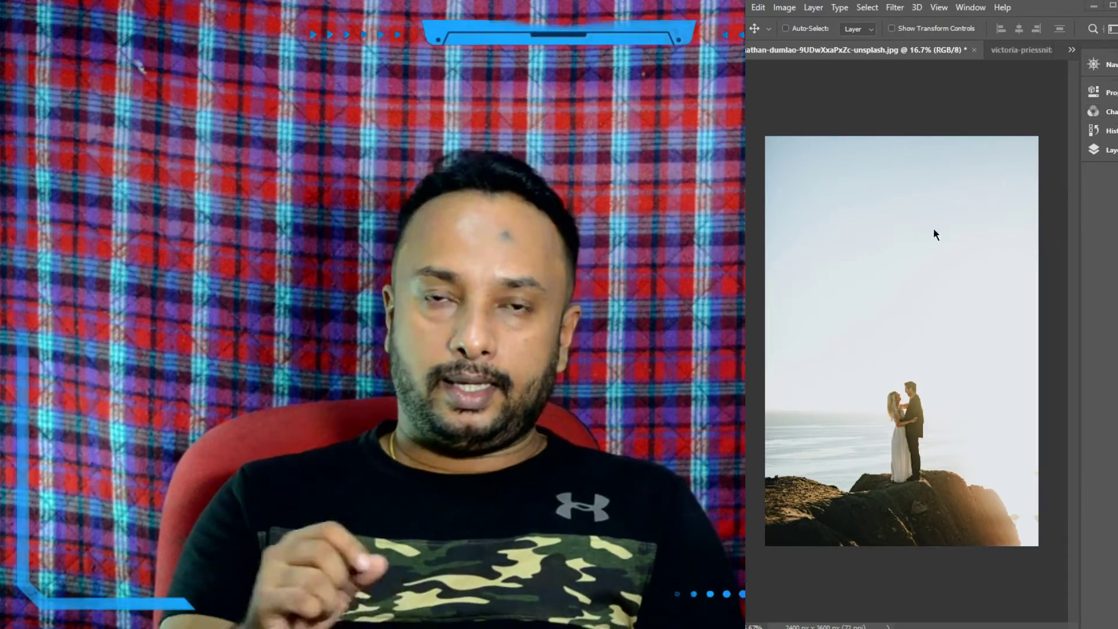
left_click(1093, 112)
left_click(1024, 384)
key("g")
left_click_drag(861, 256, 901, 415)
Step: Return to the RGB view and Layers panel, then draw a gradient down the couple photo
left_click(1093, 111)
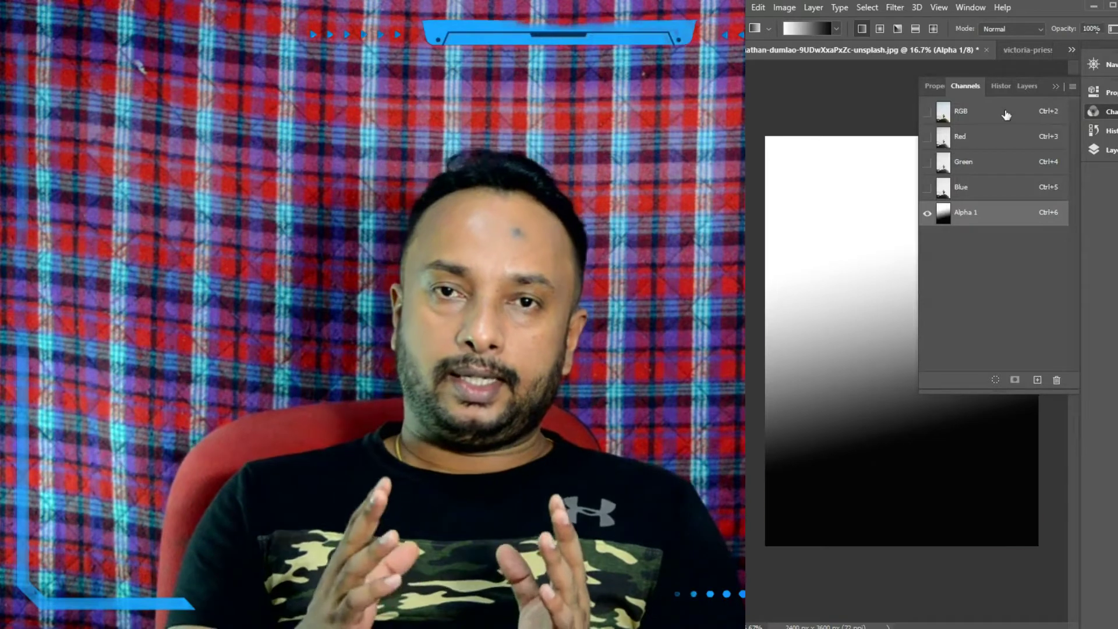
left_click(1006, 113)
left_click(1021, 86)
left_click_drag(844, 242, 901, 414)
left_click(1108, 149)
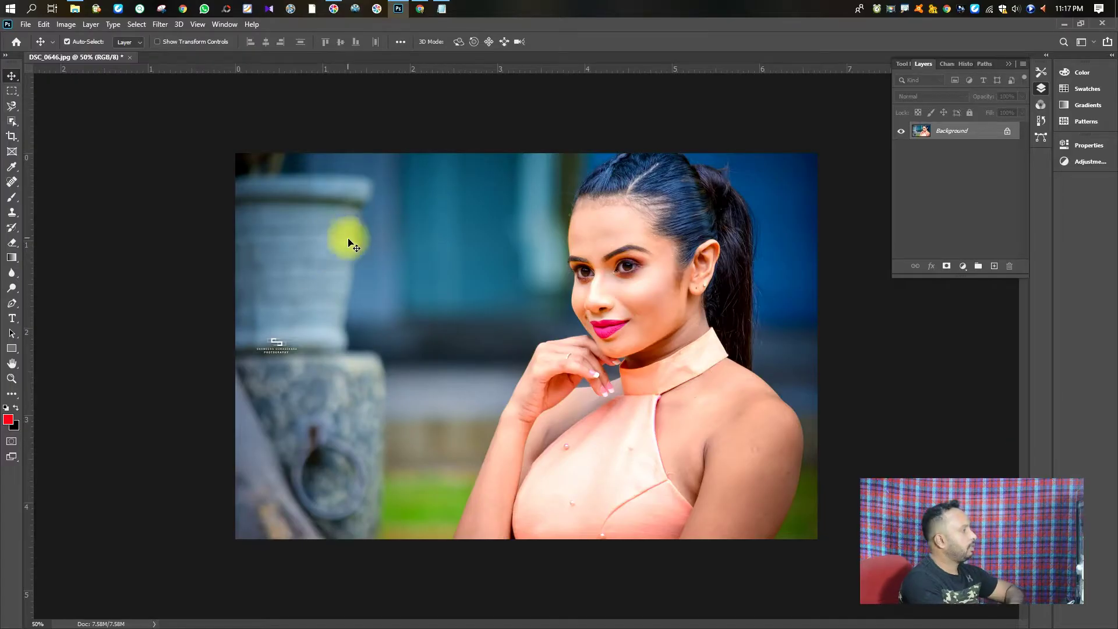
Step: Zoom in on the portrait's watermark, refit the view, and open the lavender landscape photo
key("z")
left_click_drag(309, 375, 235, 333)
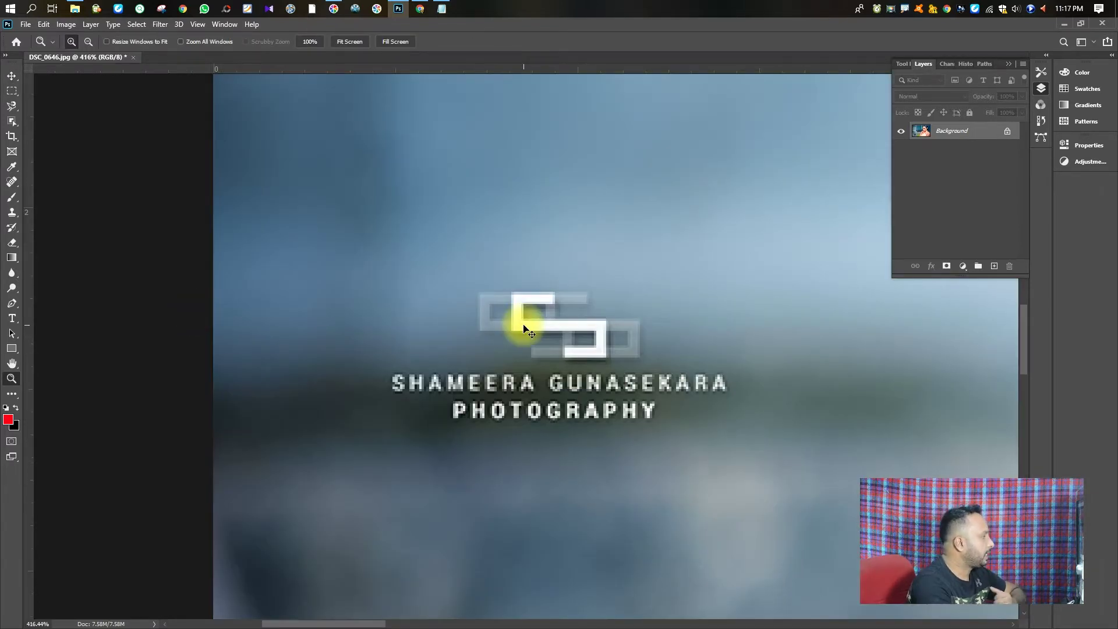
key("ctrl+0")
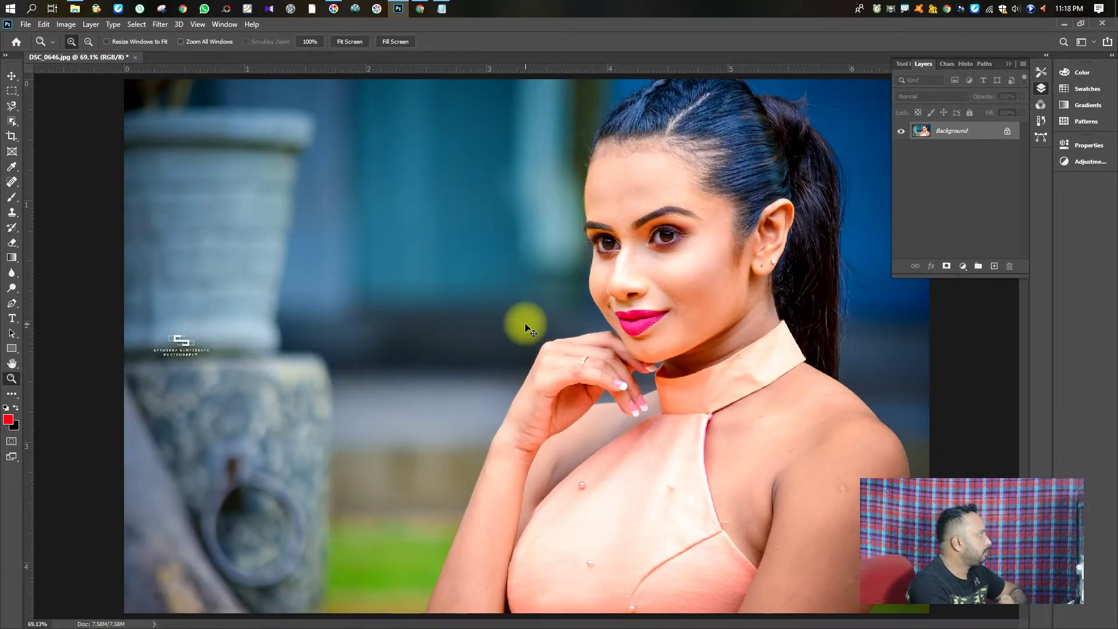
key("ctrl+minus")
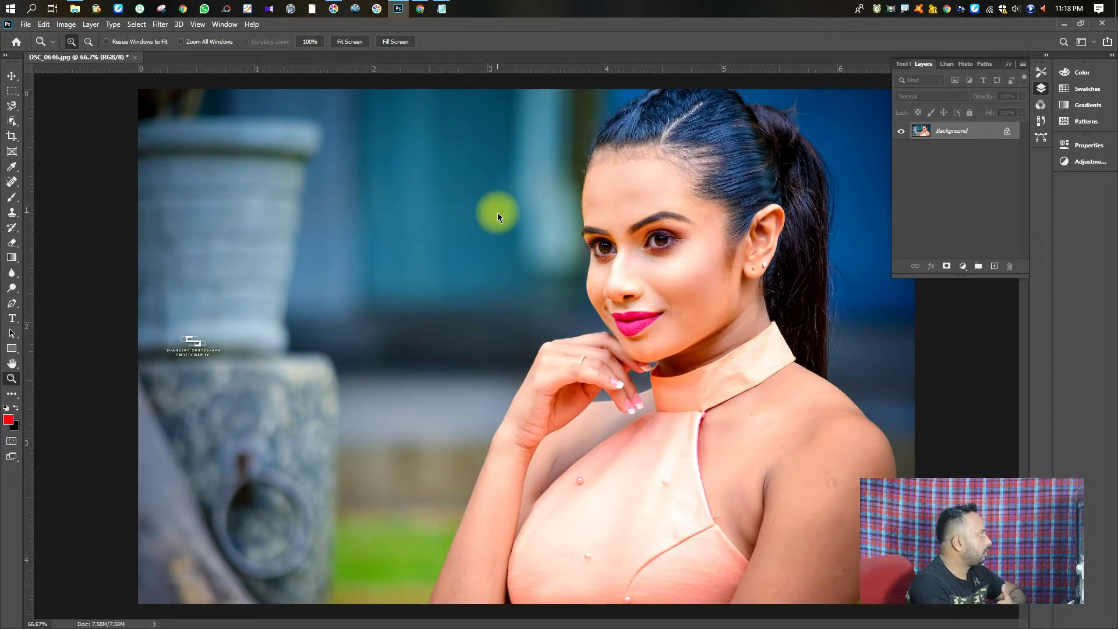
key("ctrl+o")
double_click(551, 213)
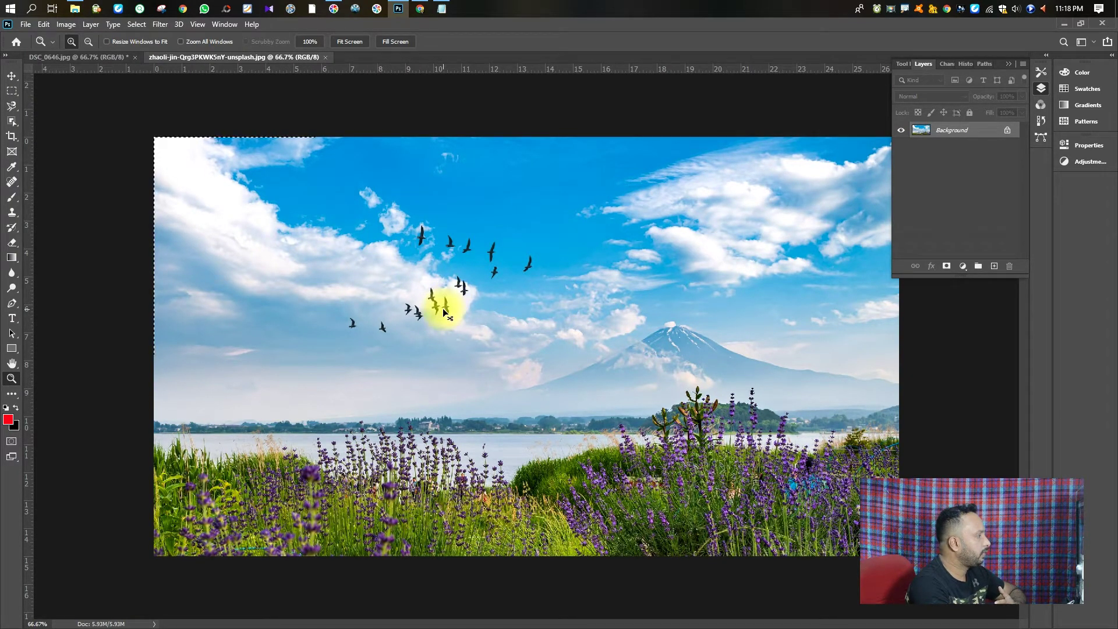
Step: Paste the landscape into the DSC_0646 portrait as Layer 1, scaled to 127.28% to cover the canvas
left_click(102, 57)
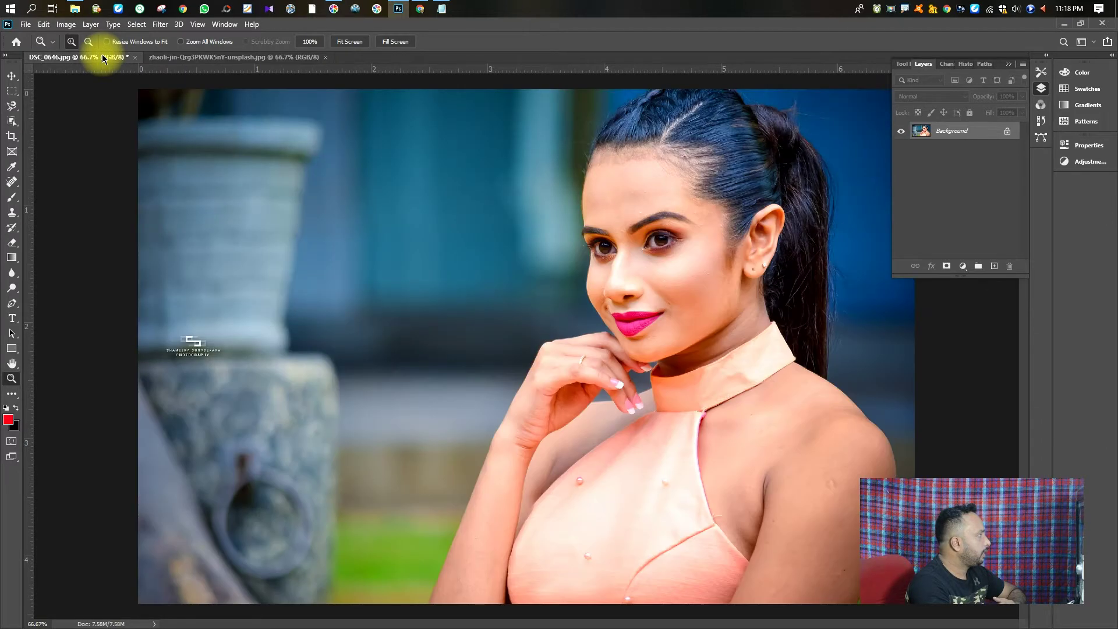
key("ctrl+v")
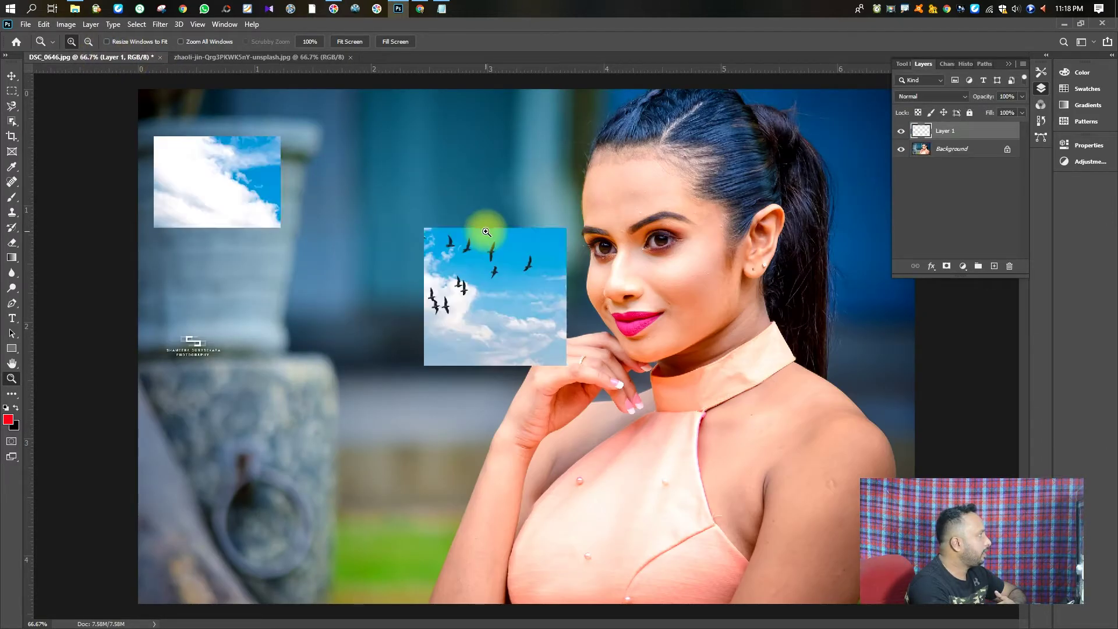
key("ctrl+minus")
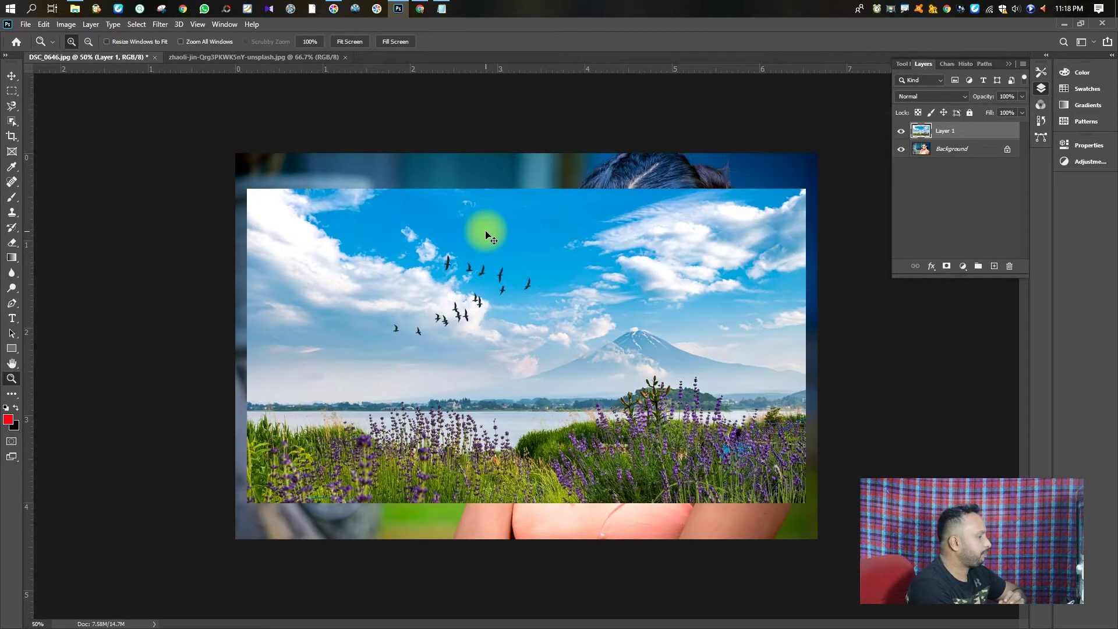
key("ctrl+t")
left_click_drag(805, 504, 858, 559)
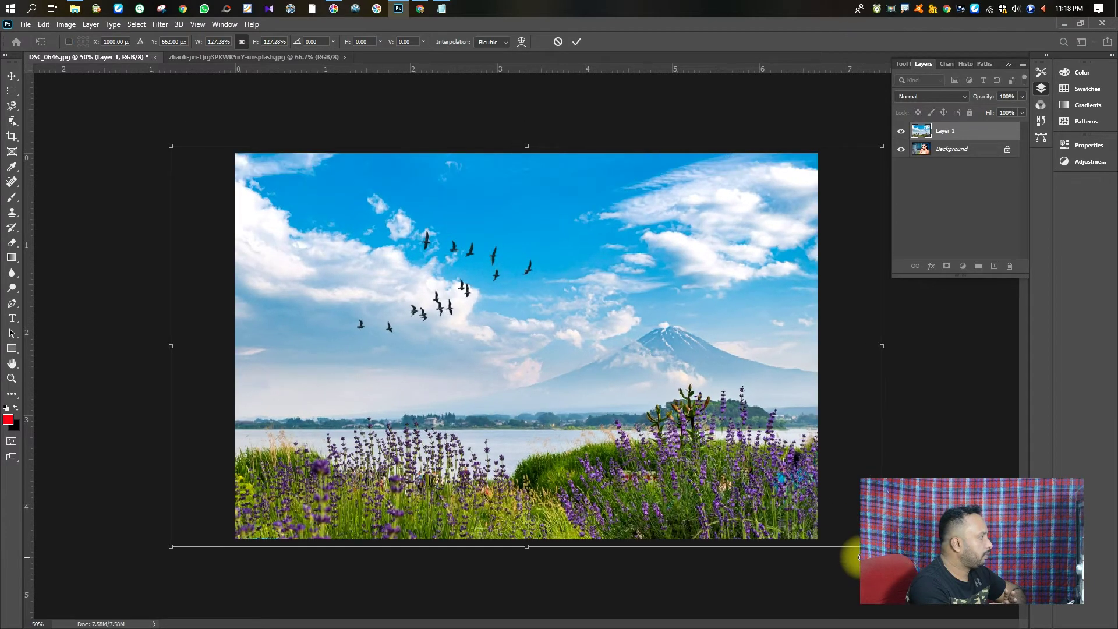
key("Return")
key("e")
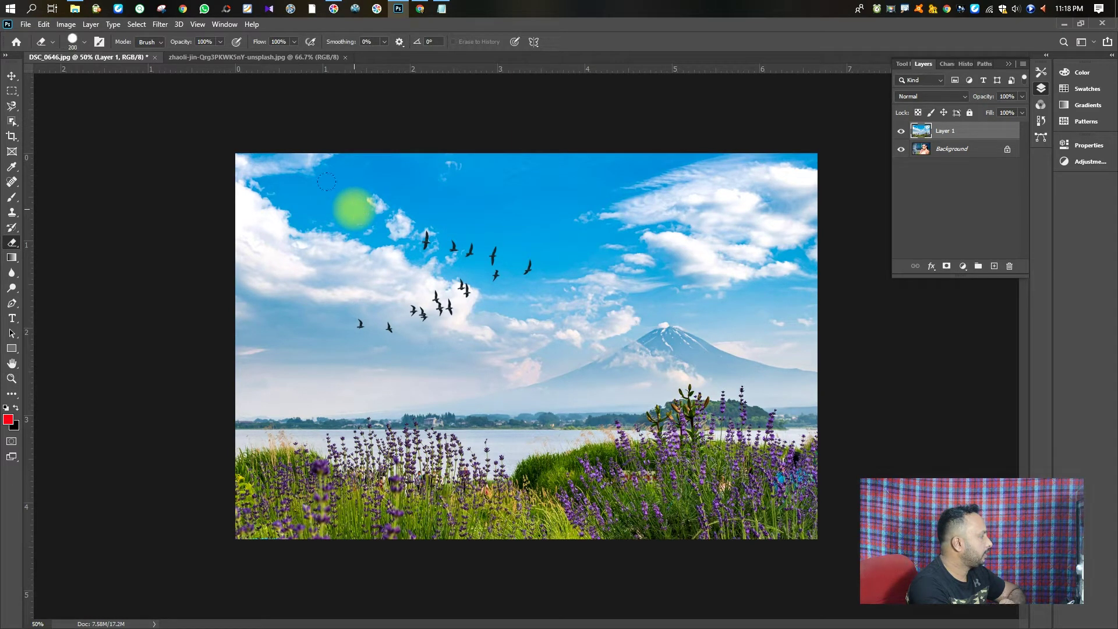
Step: Erase the landscape's sky with a soft eraser to reveal the woman, then delete Layer 1
mouse_move(299, 193)
left_mouse_down()
mouse_move(569, 166)
mouse_move(391, 237)
mouse_move(700, 212)
mouse_move(591, 245)
left_mouse_up()
key("ctrl+z")
right_click(350, 201)
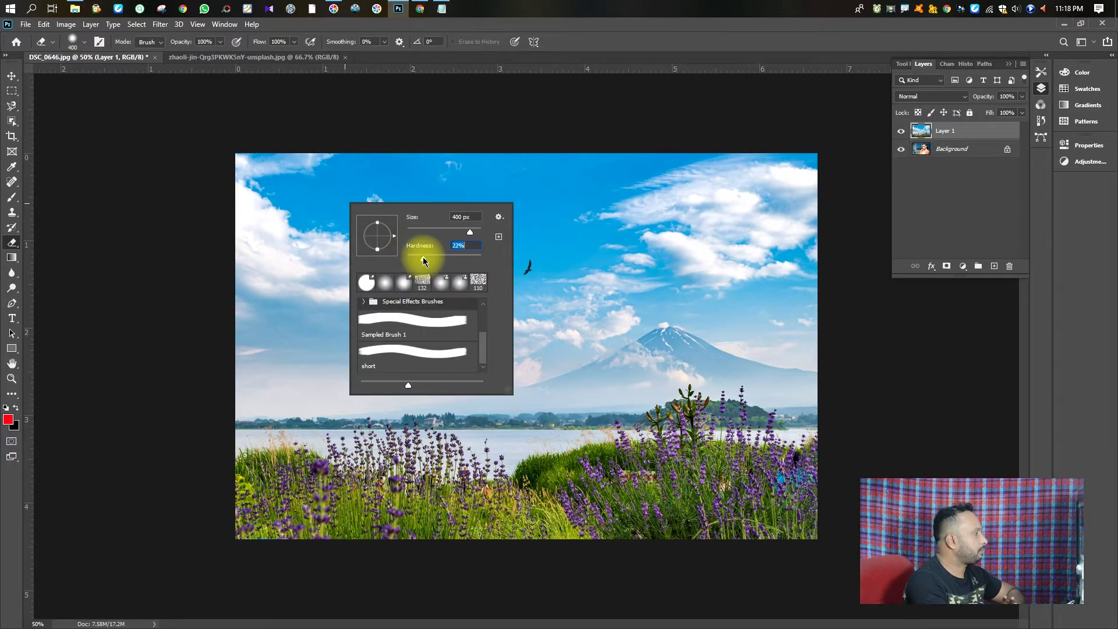
left_click(338, 177)
mouse_move(337, 177)
left_mouse_down()
mouse_move(489, 167)
mouse_move(307, 219)
mouse_move(695, 205)
mouse_move(623, 274)
mouse_move(654, 305)
mouse_move(844, 199)
left_mouse_up()
mouse_move(819, 284)
left_mouse_down()
mouse_move(664, 364)
mouse_move(516, 368)
mouse_move(411, 281)
mouse_move(273, 227)
mouse_move(105, 250)
mouse_move(257, 303)
mouse_move(208, 294)
mouse_move(360, 281)
mouse_move(269, 302)
mouse_move(791, 296)
left_mouse_up()
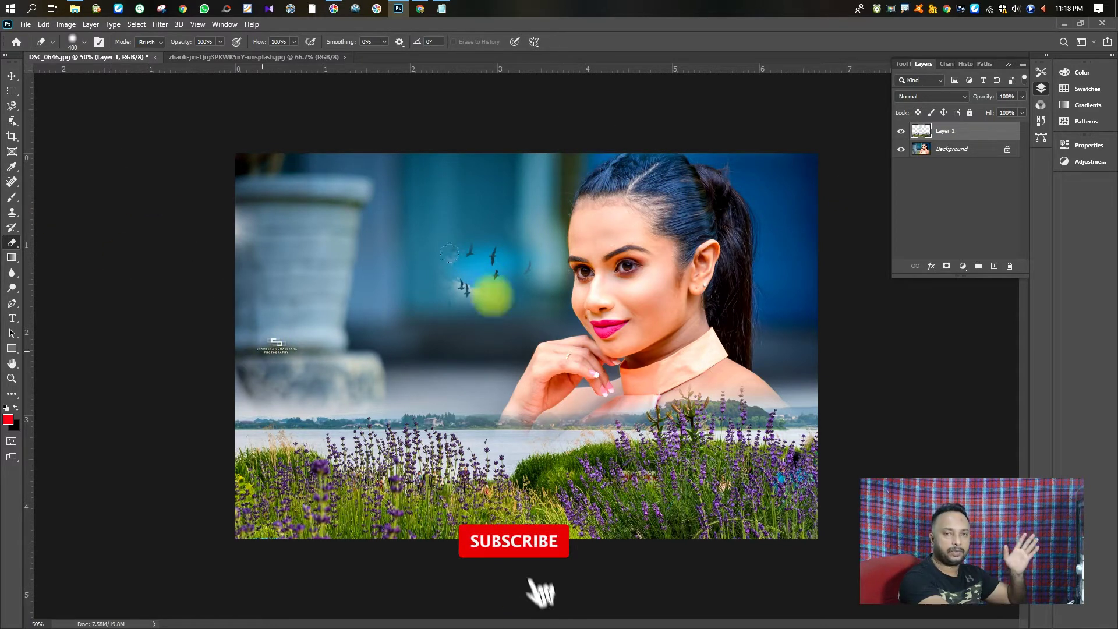
left_click_drag(448, 262, 441, 233)
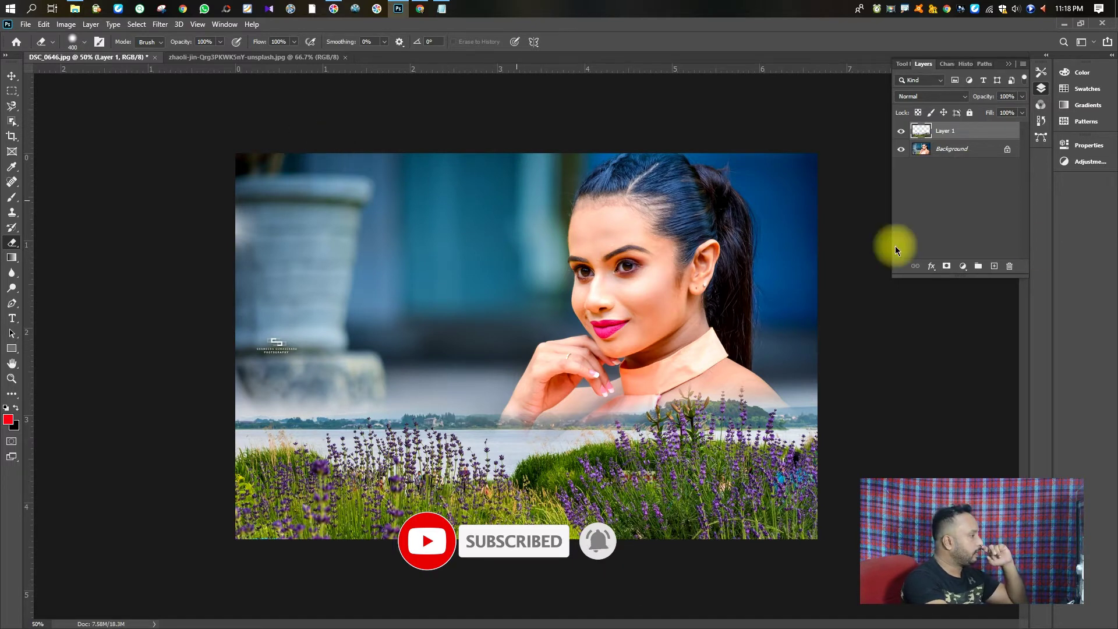
key("Delete")
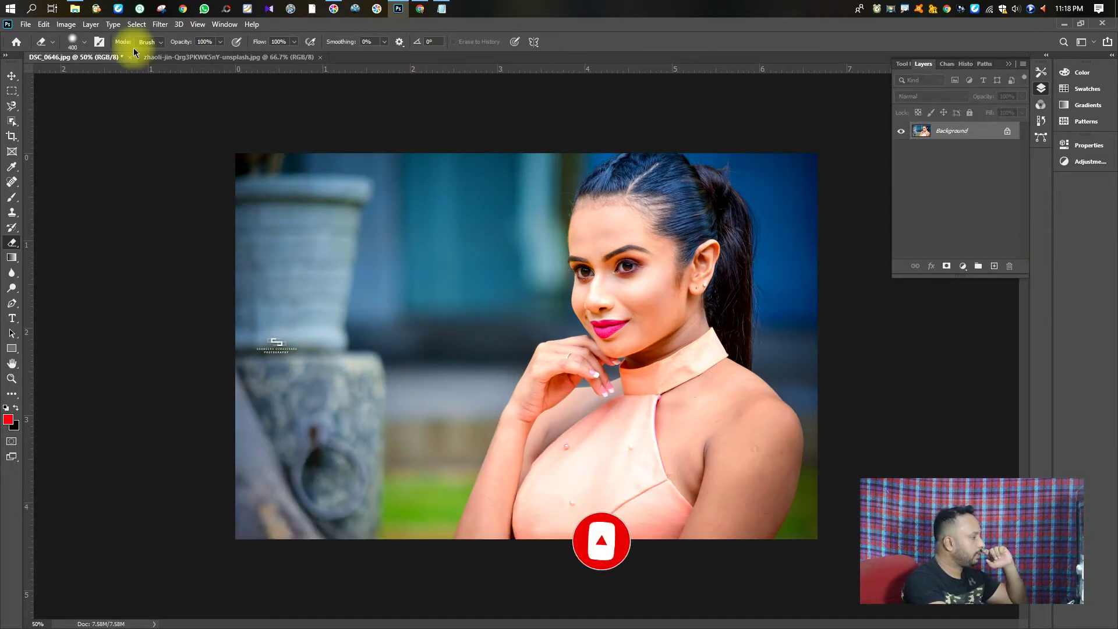
Step: Deselect the landscape document and add a new all-black Alpha 1 channel in Channels
left_click(190, 57)
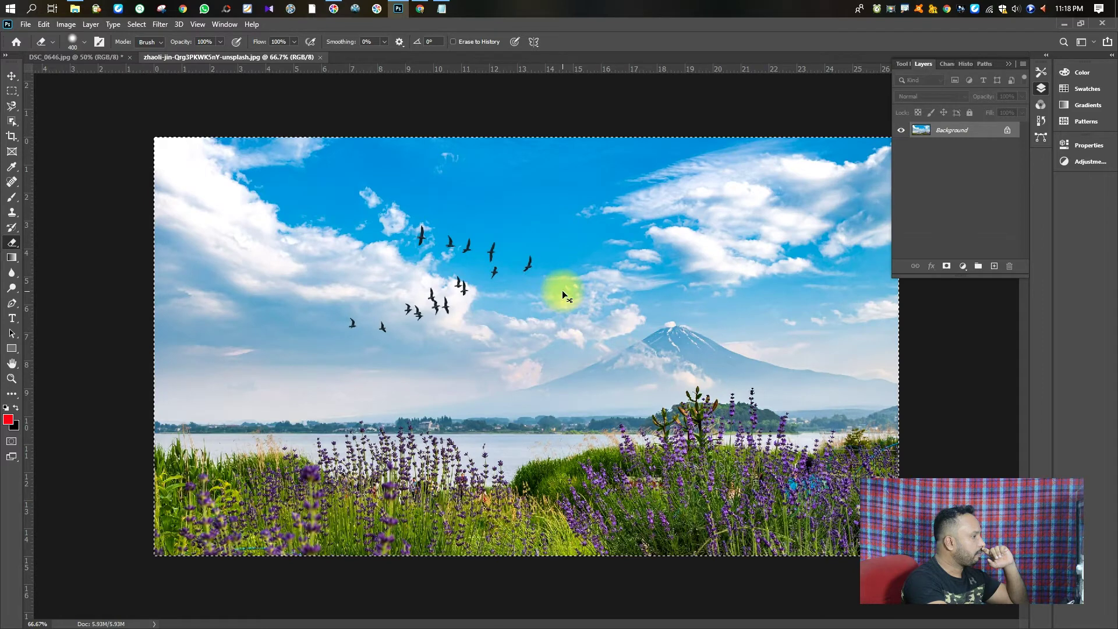
key("ctrl+d")
left_click(949, 64)
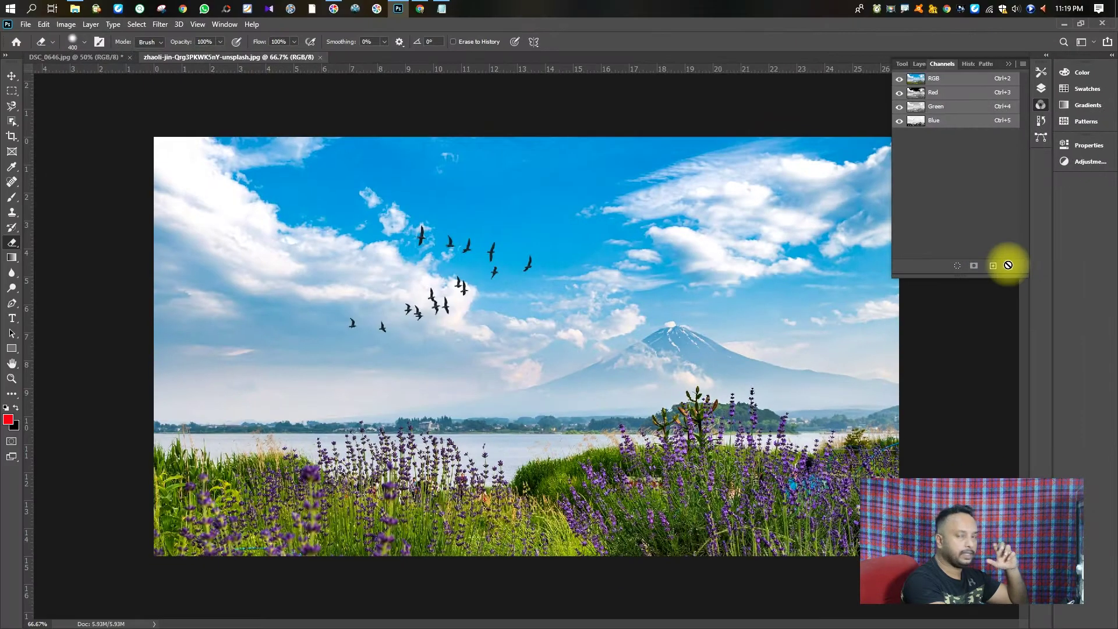
left_click(993, 266)
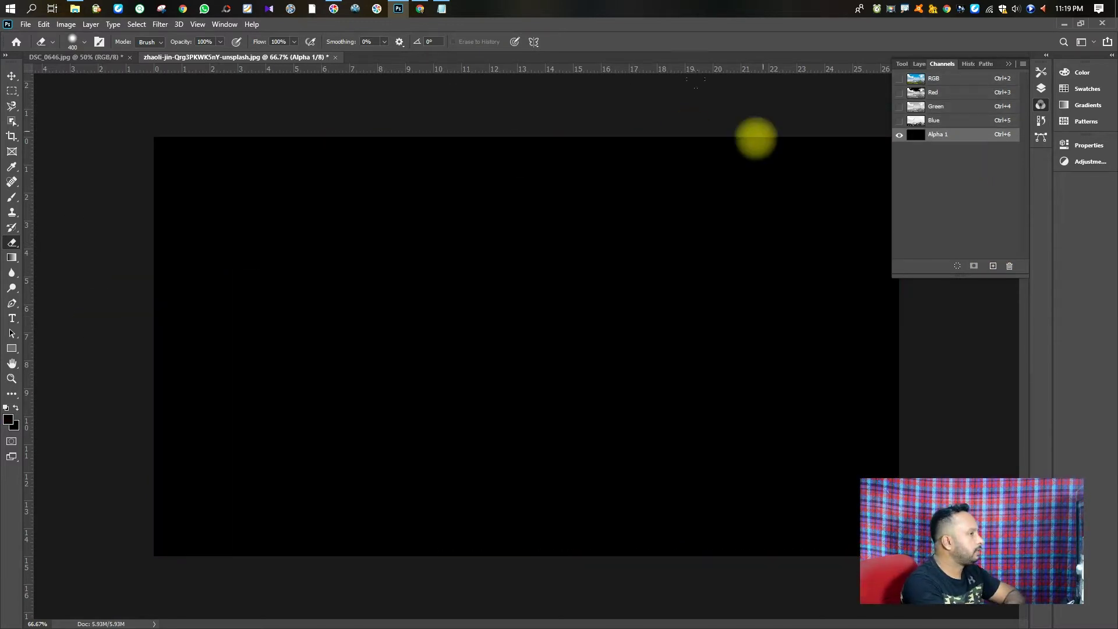
left_click(17, 257)
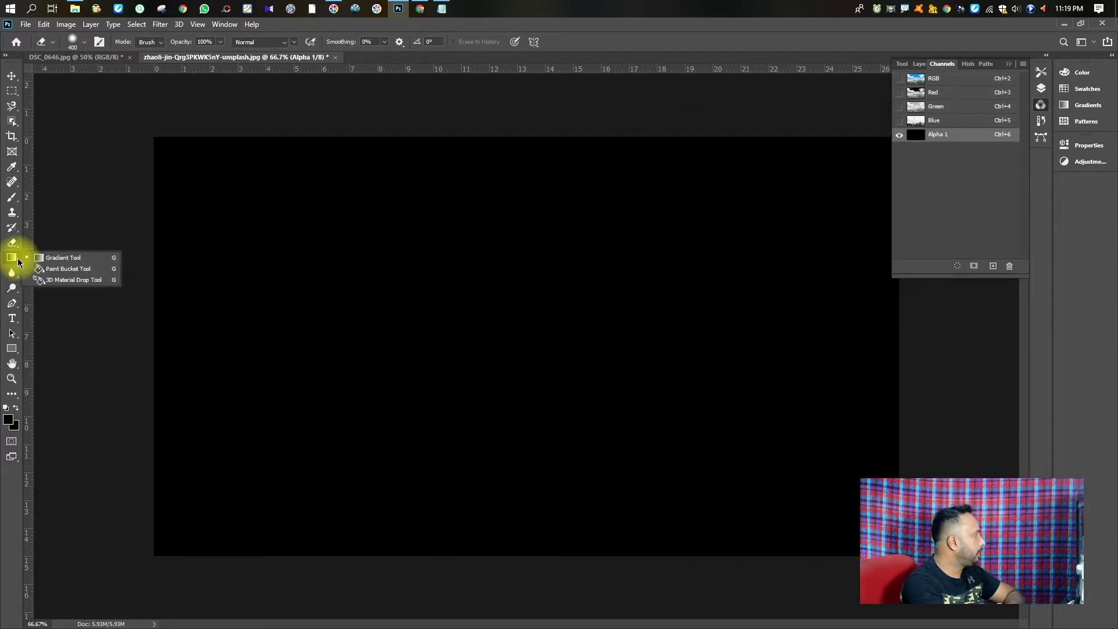
left_click(79, 258)
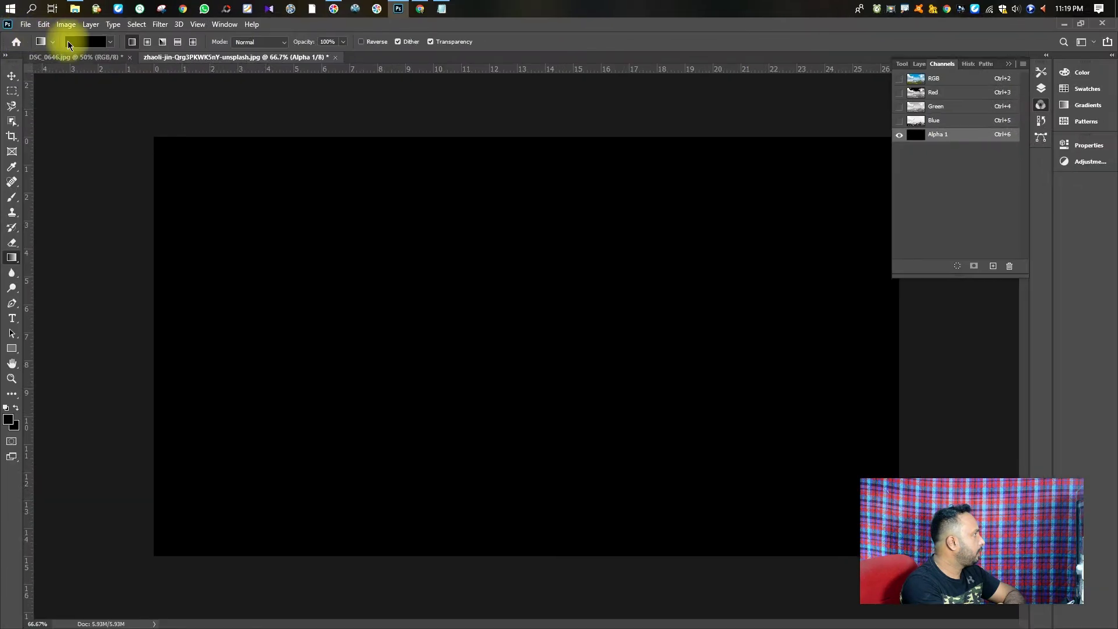
Step: Choose the Black, White gradient from the Basics presets in the gradient editor
left_click(109, 44)
left_click(90, 45)
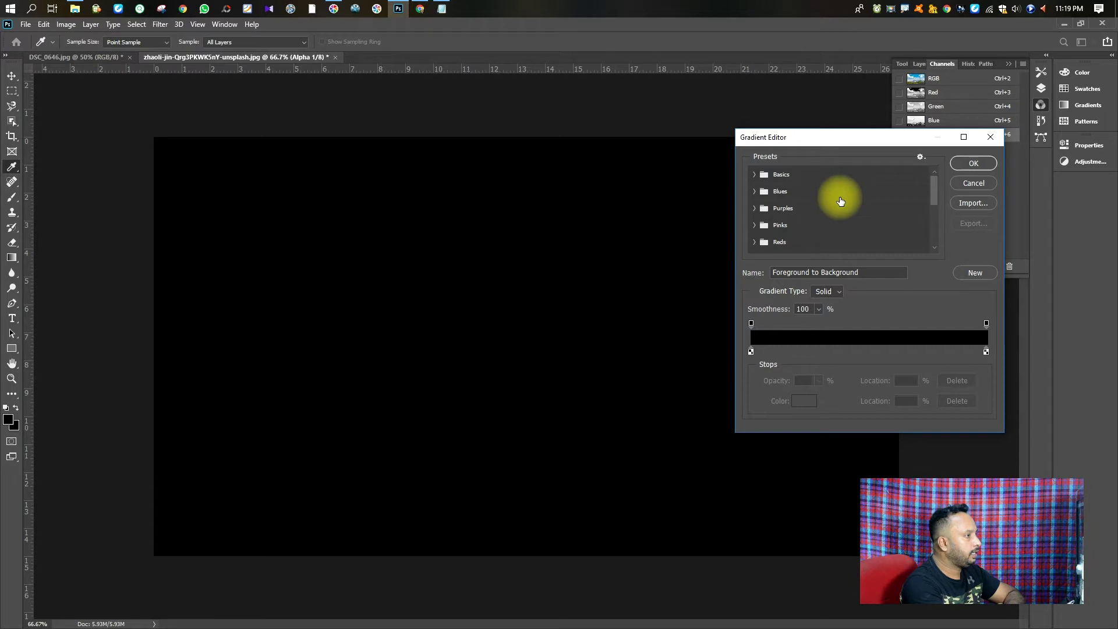
left_click(751, 175)
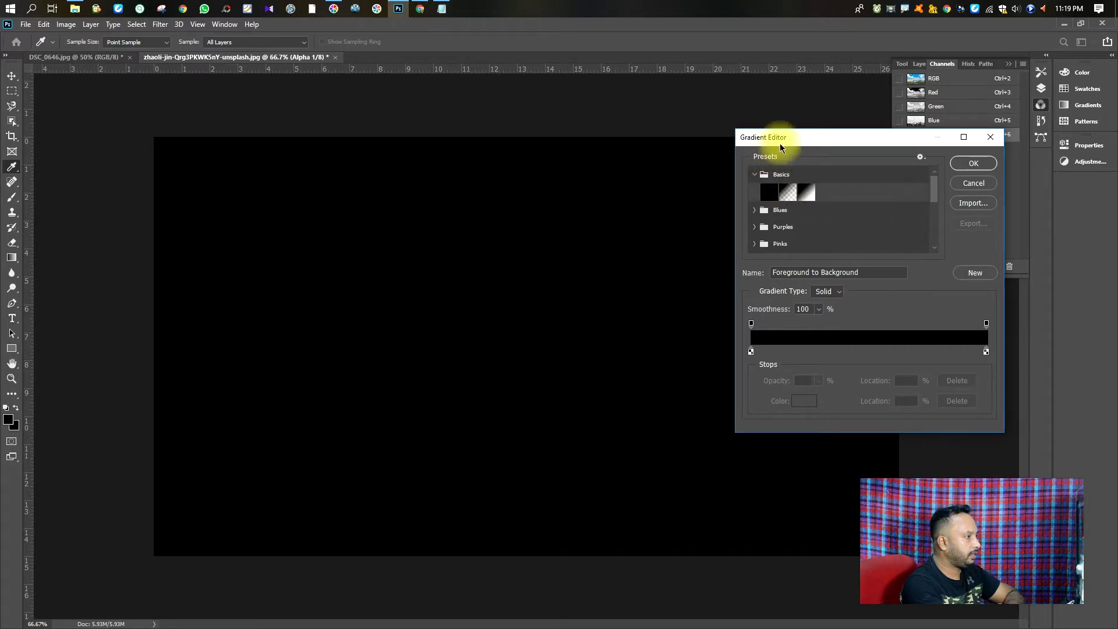
left_click_drag(780, 143, 583, 155)
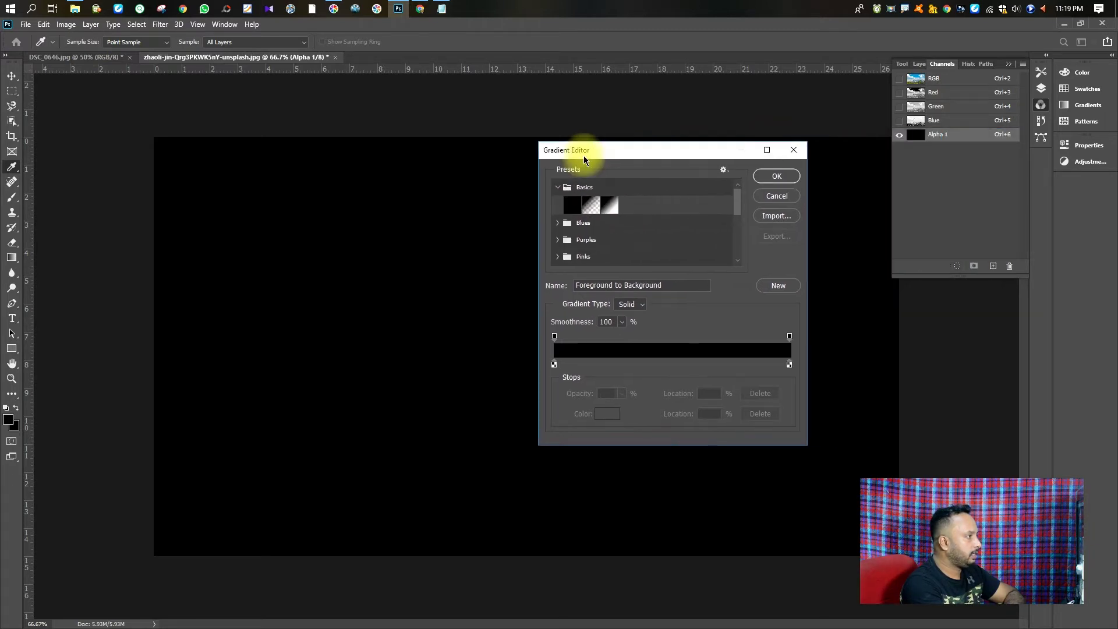
left_click(608, 207)
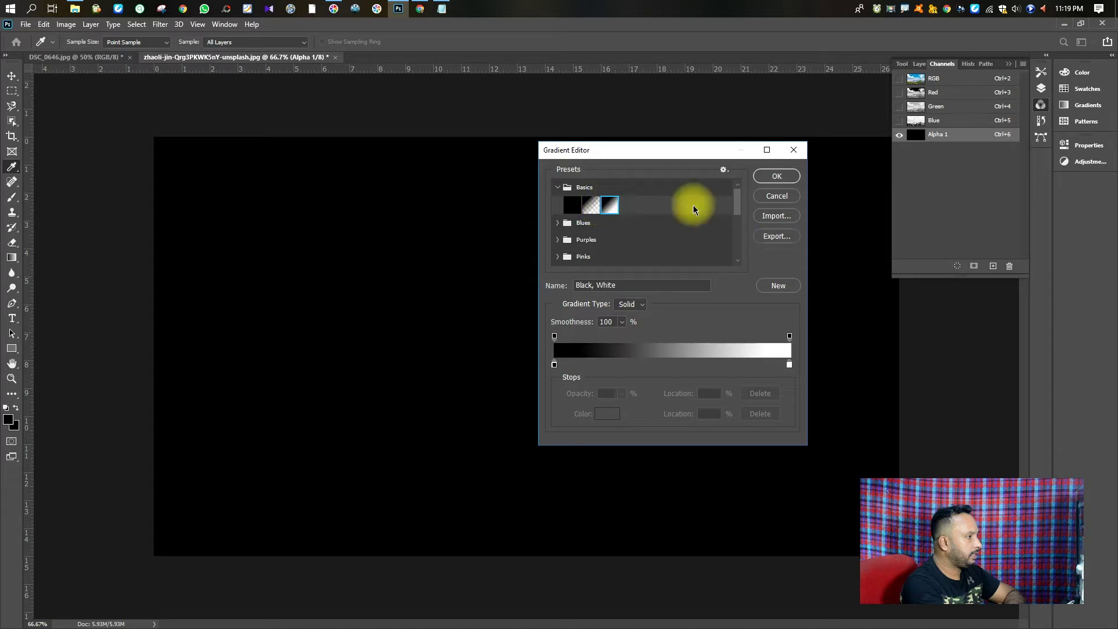
left_click(777, 175)
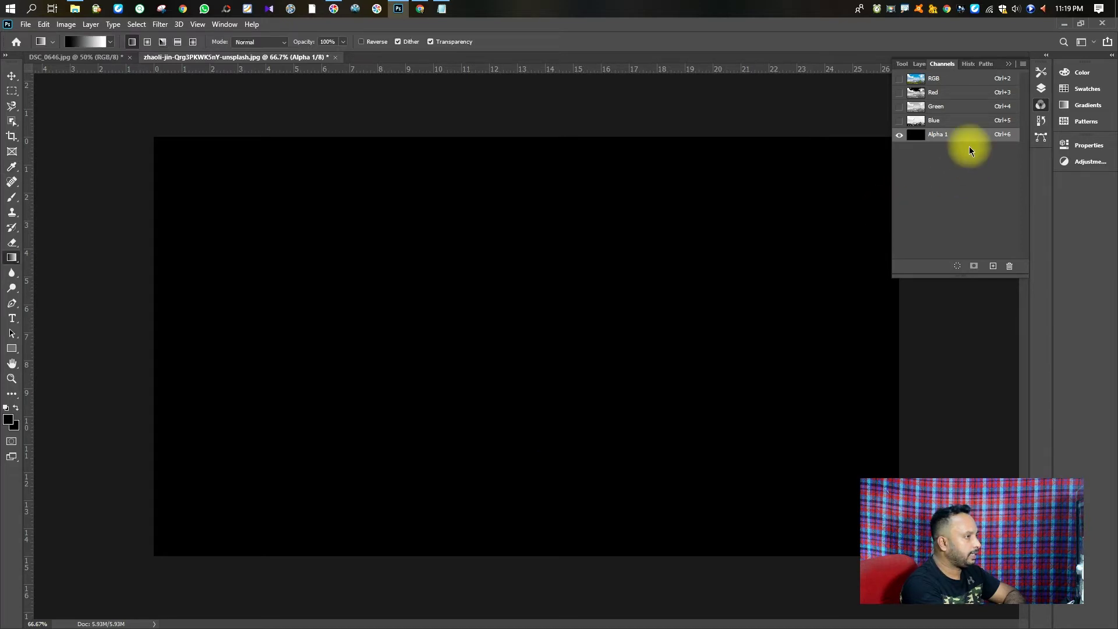
Step: Draw gradients on Alpha 1, settling on a diagonal black top-left to white bottom-right gradient
mouse_move(947, 137)
left_mouse_down()
mouse_move(955, 121)
mouse_move(936, 123)
left_mouse_up()
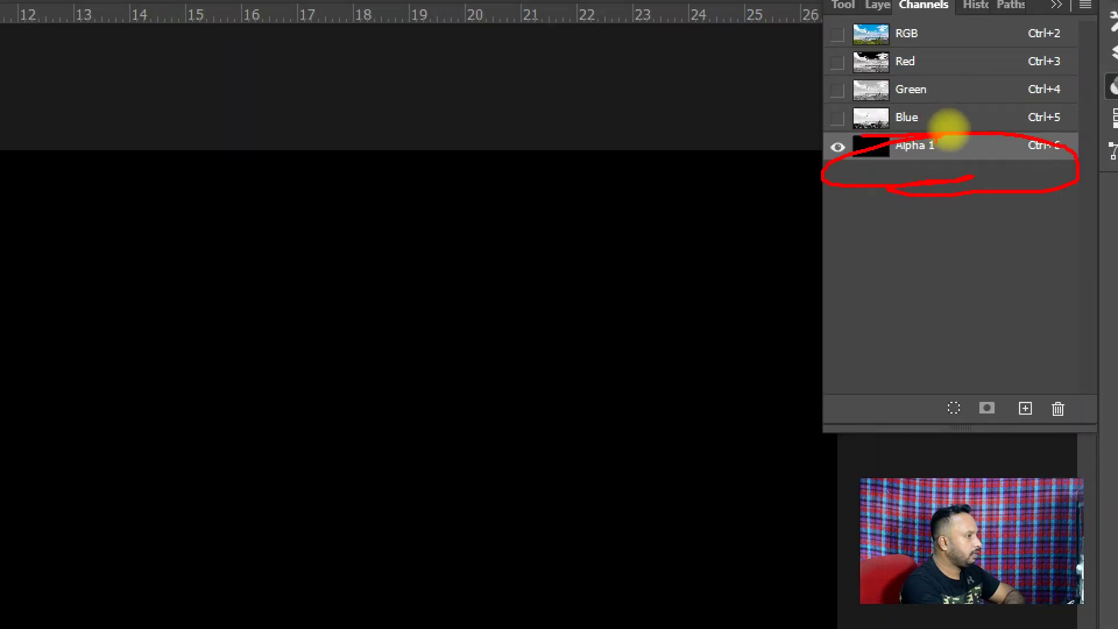
left_click_drag(947, 127, 936, 137)
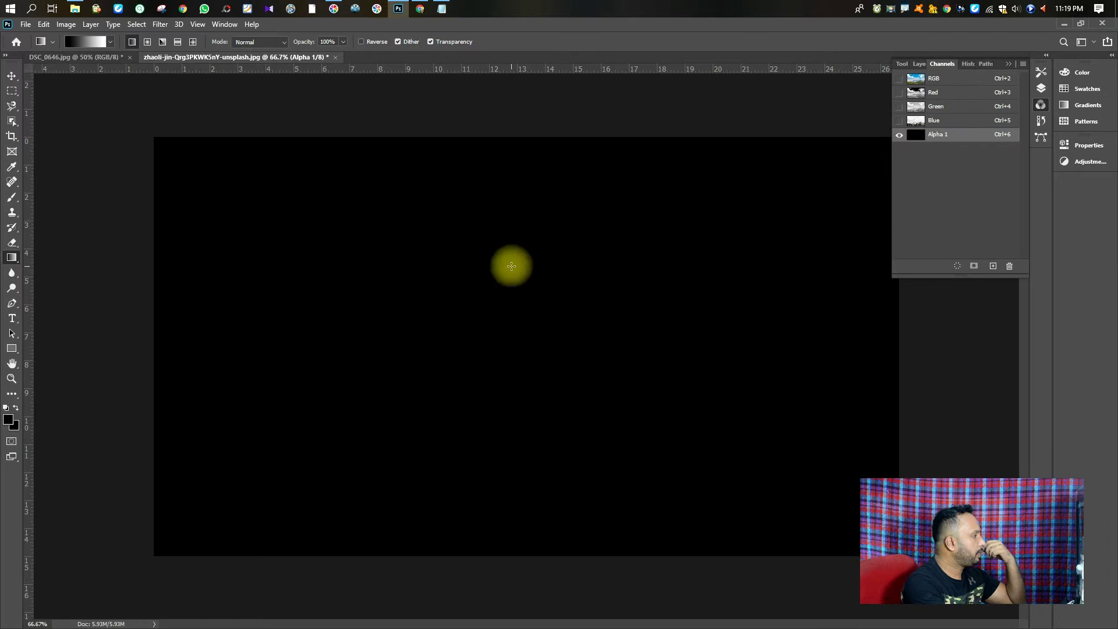
left_click_drag(554, 509, 554, 501)
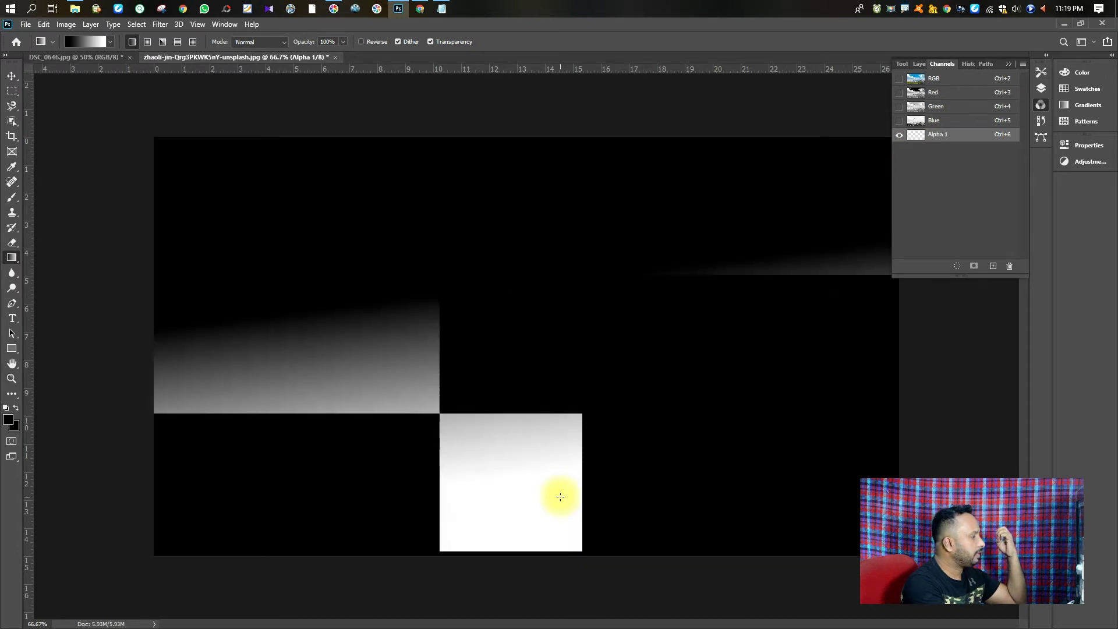
left_click_drag(512, 349, 768, 352)
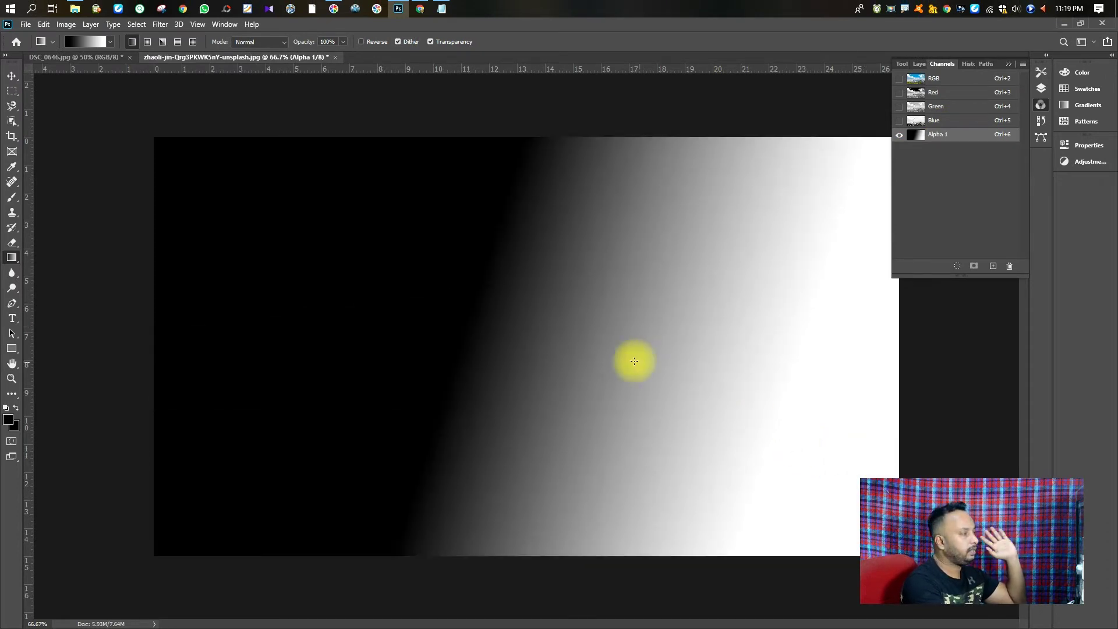
left_click_drag(434, 323, 382, 349)
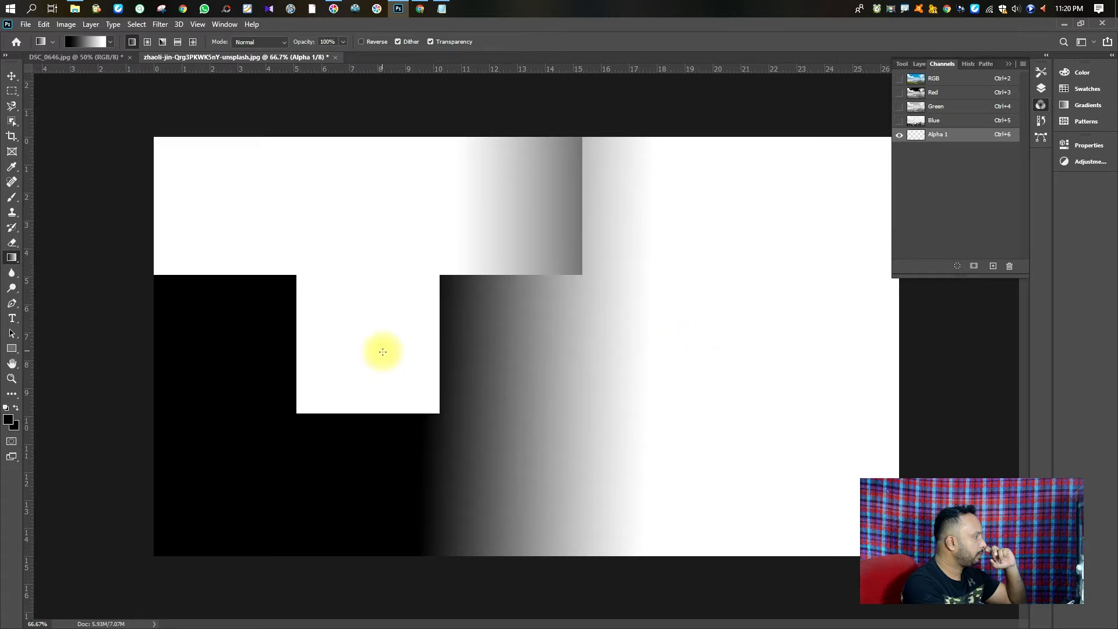
left_click_drag(465, 219, 576, 535)
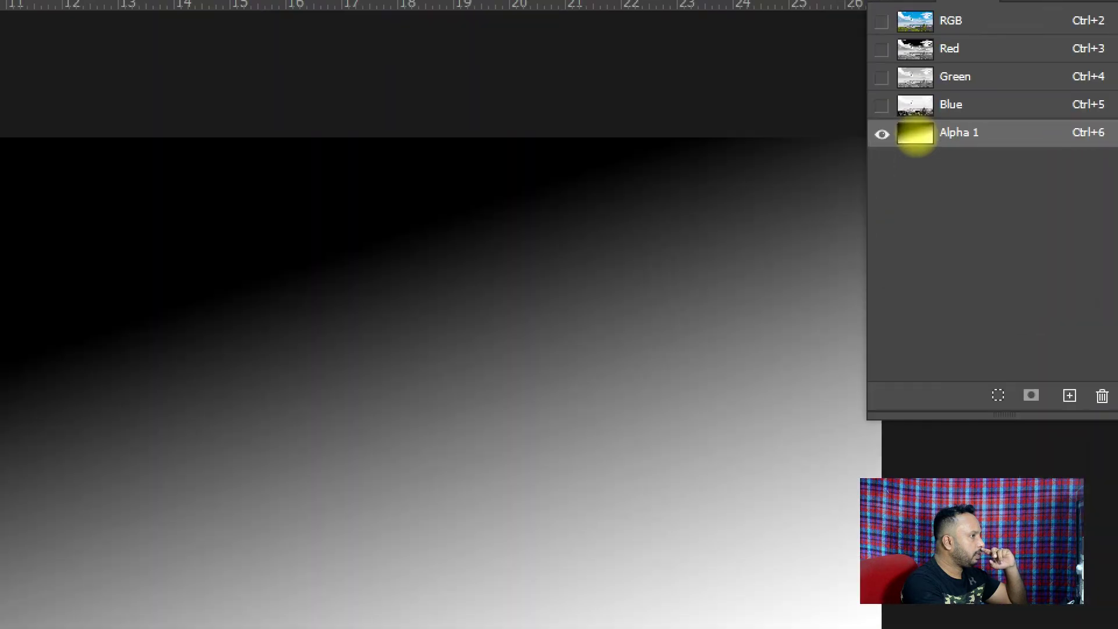
mouse_move(998, 114)
left_mouse_down()
mouse_move(873, 129)
mouse_move(1018, 154)
mouse_move(960, 127)
left_mouse_up()
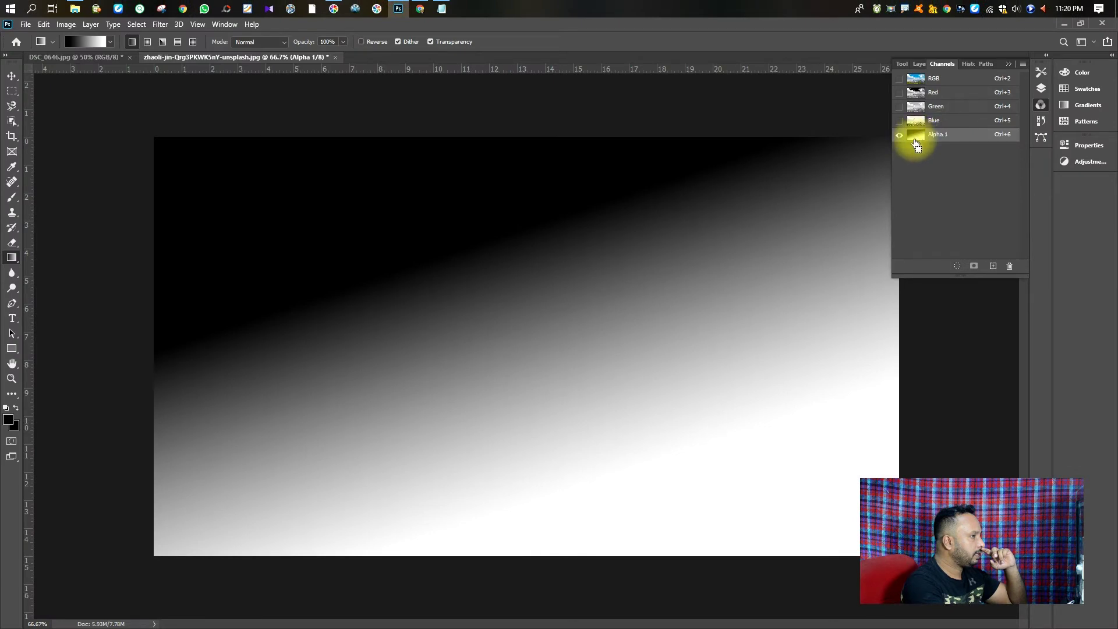
Step: Load Alpha 1 as a diagonal selection and switch back to the RGB channel
left_click(918, 141, "ctrl")
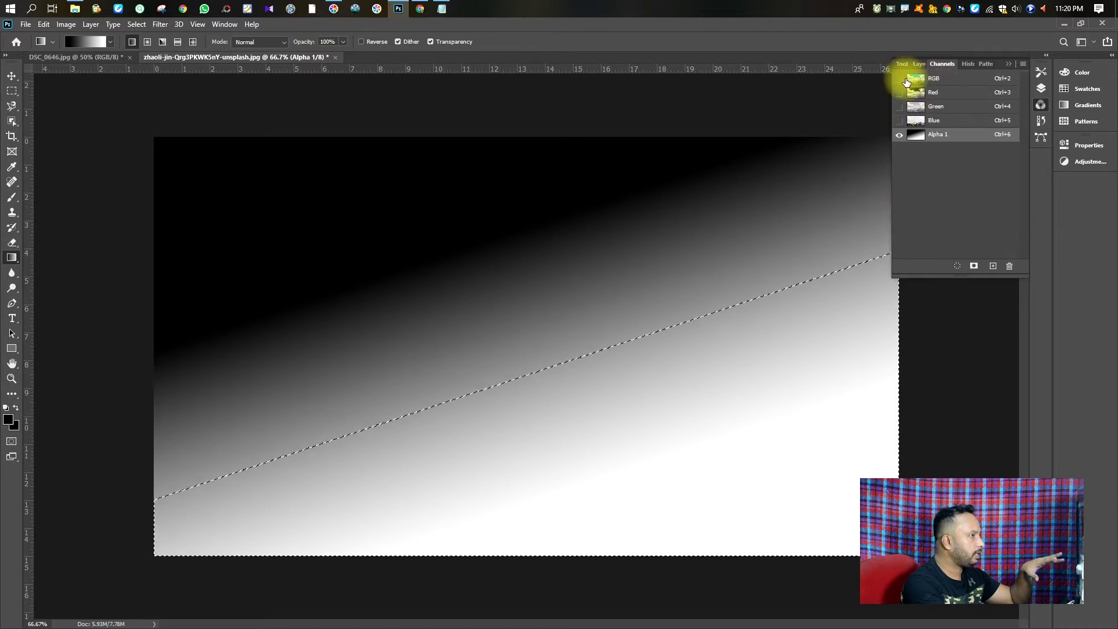
left_click(943, 81)
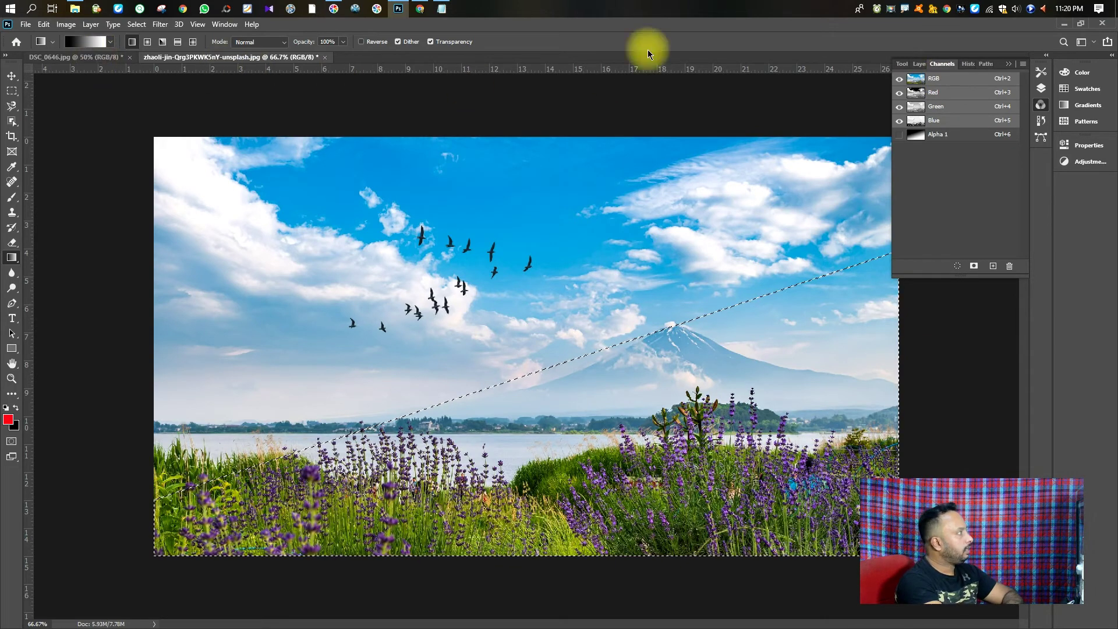
Step: Copy the entire DSC_0646 portrait and return to the landscape document
left_click(60, 58)
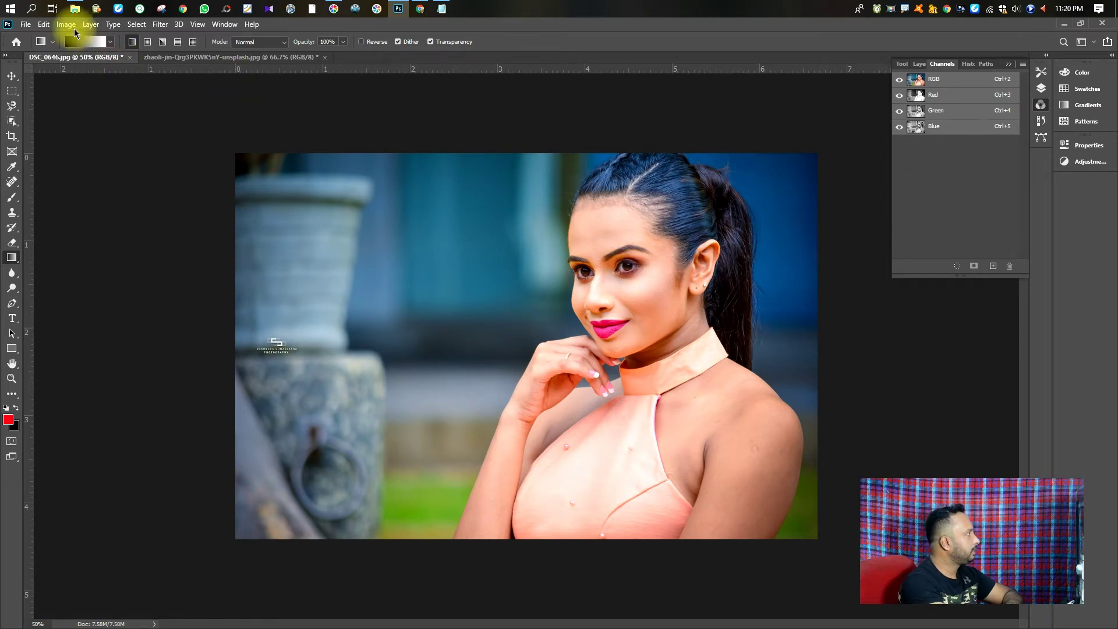
left_click(43, 24)
mouse_move(160, 24)
left_click(585, 162)
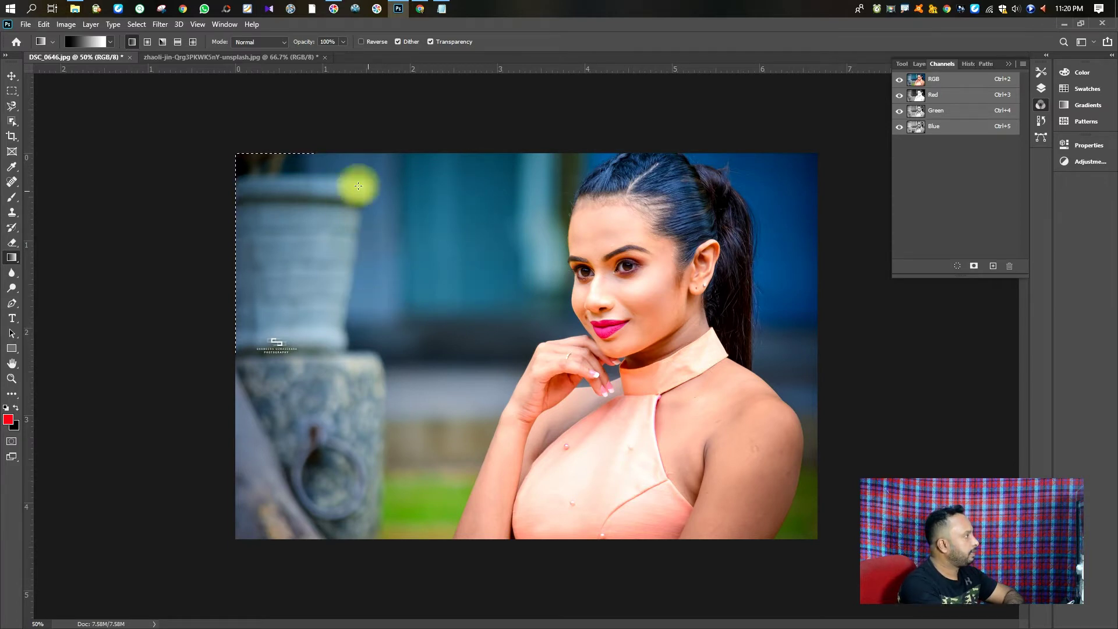
left_click(255, 58)
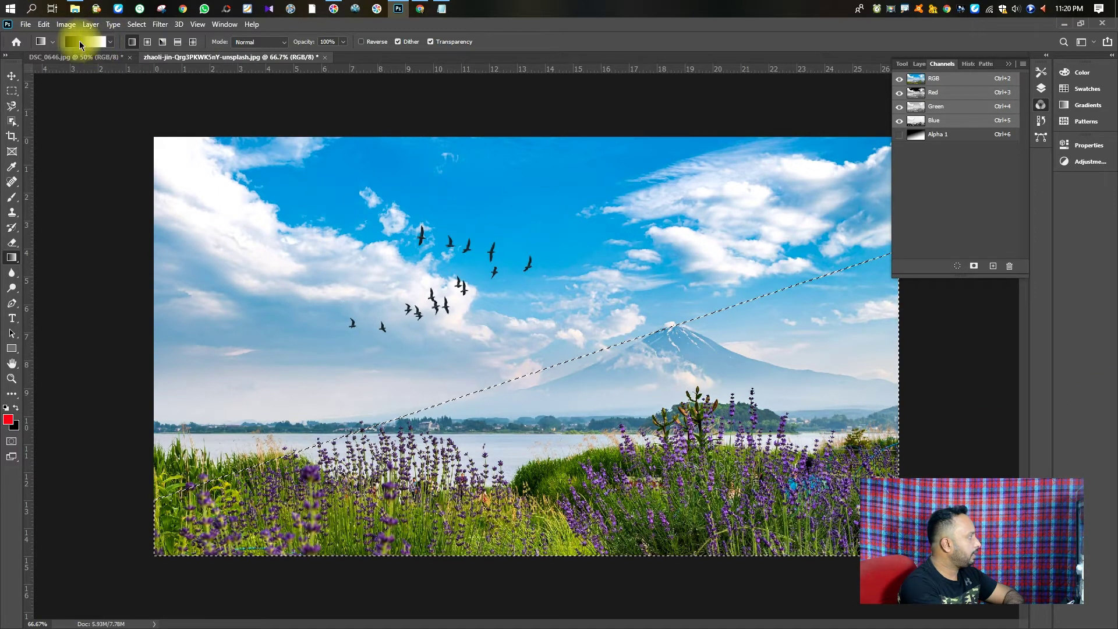
Step: Paste the portrait into the diagonal selection via Paste Special > Paste Into, creating masked Layer 1
left_click(45, 25)
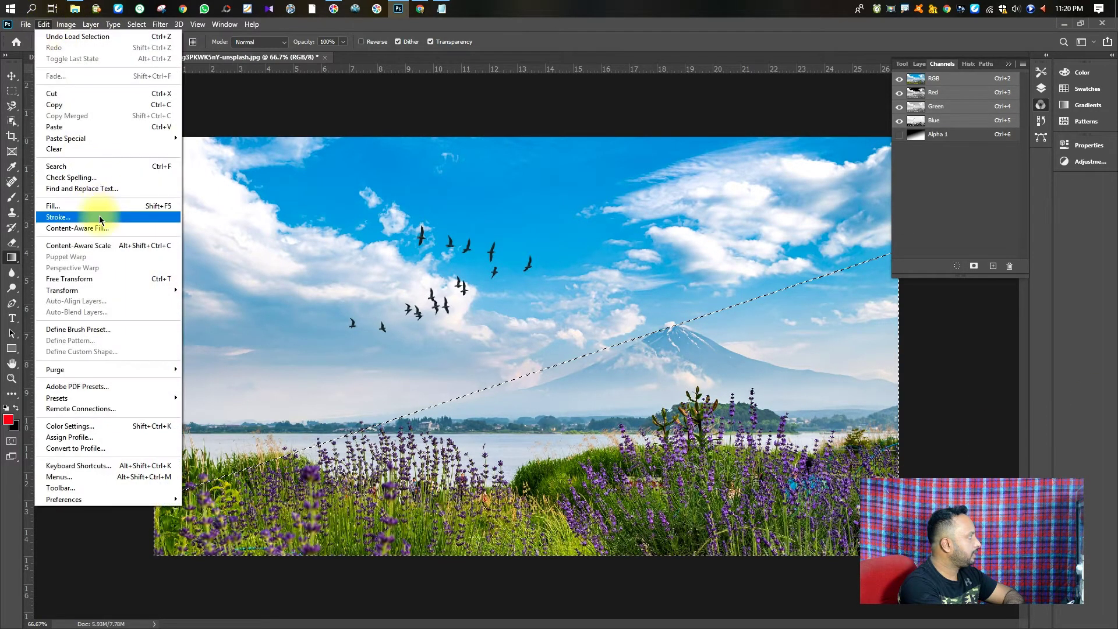
mouse_move(130, 140)
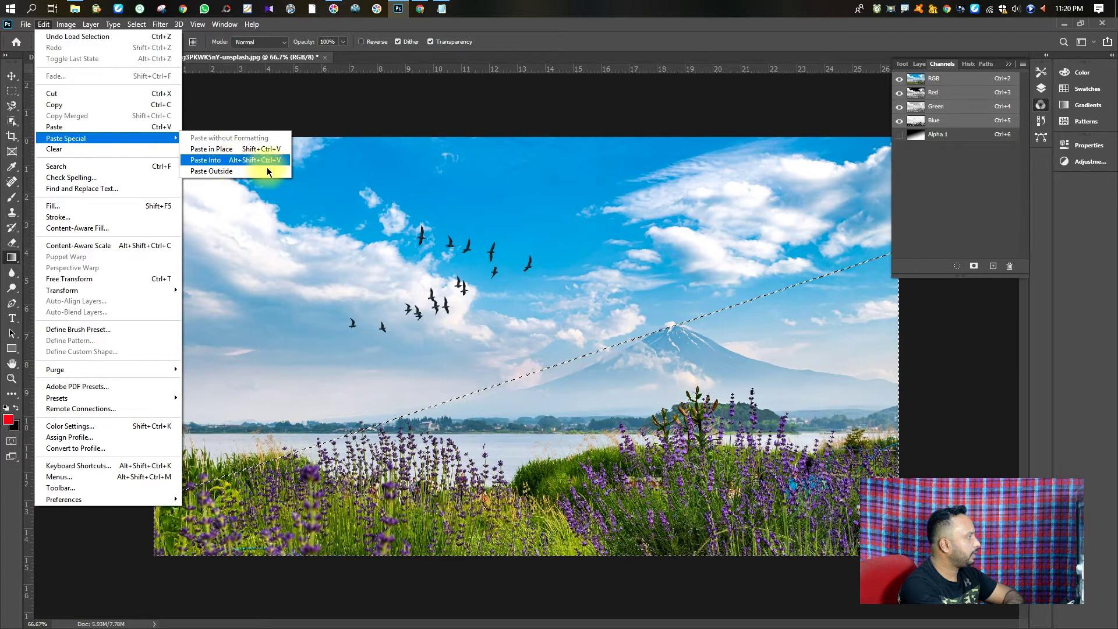
left_click(250, 161)
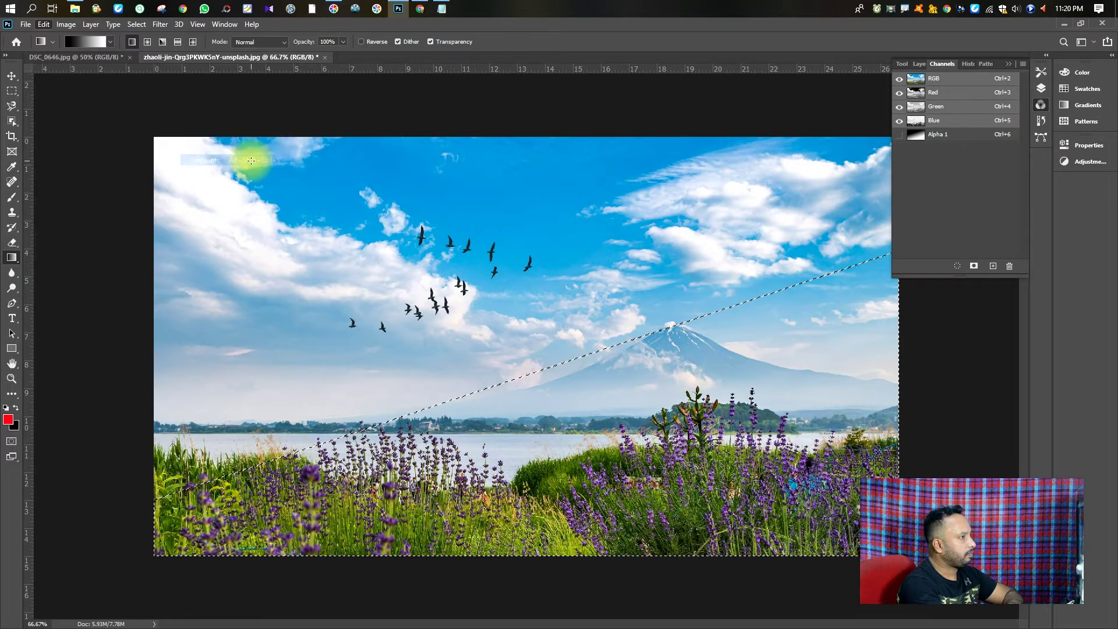
left_click(918, 65)
Step: Free-transform Layer 1, roughly resizing and moving the portrait around the landscape
left_click(922, 131)
key("ctrl+t")
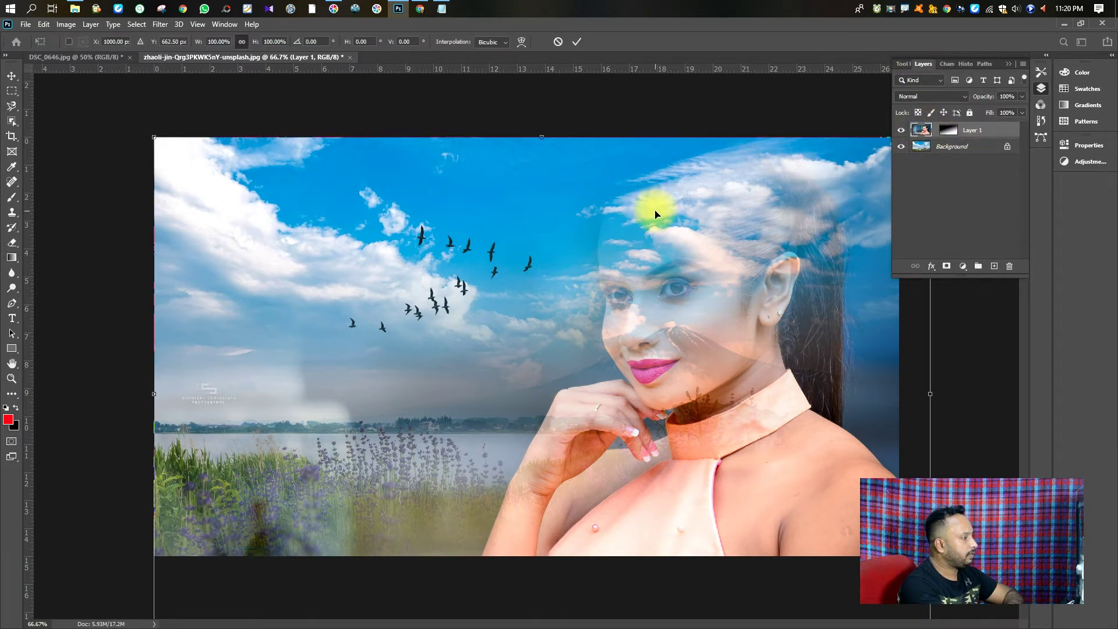
key("ctrl+minus")
key("ctrl+minus")
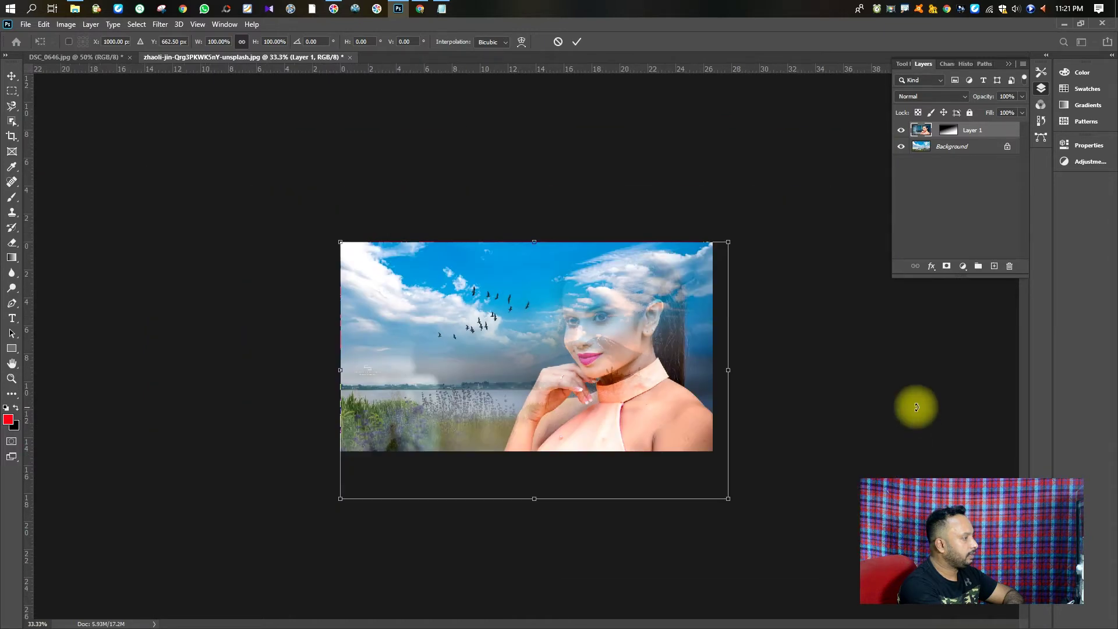
left_click_drag(727, 497, 713, 454)
left_click_drag(563, 357, 541, 349)
left_click_drag(663, 457, 712, 490)
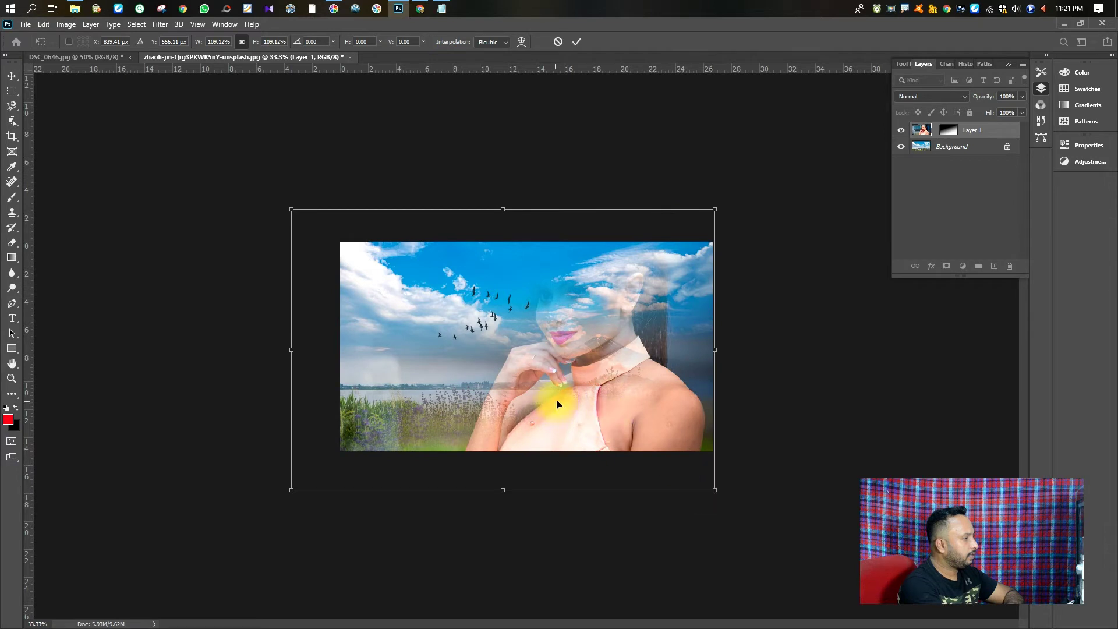
left_click_drag(557, 401, 605, 432)
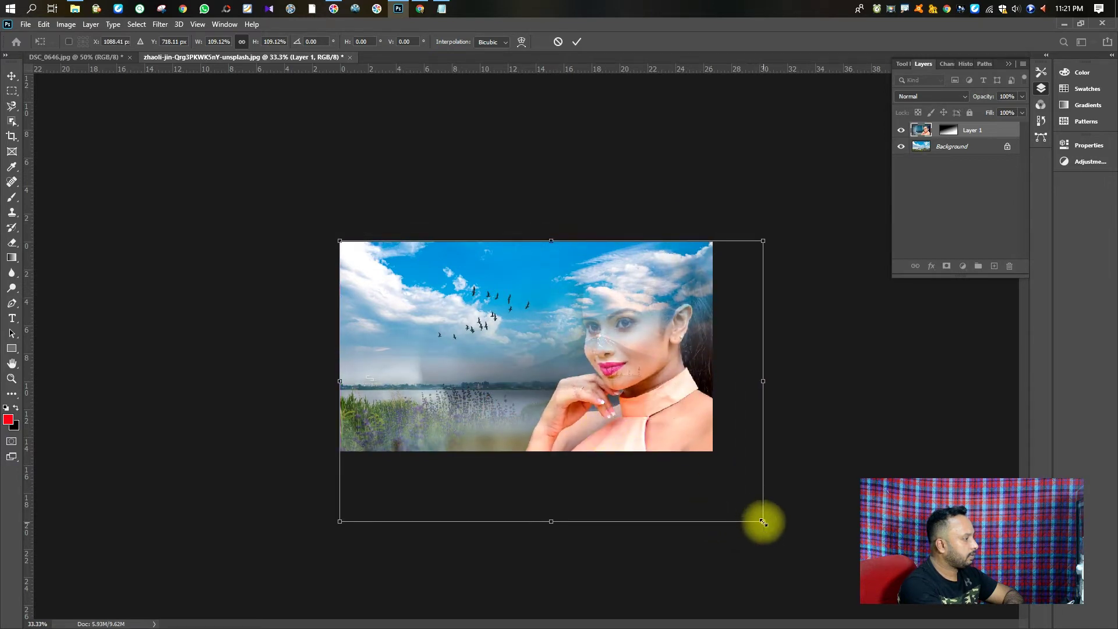
Step: Fine-tune the portrait to 97.06% scale on the landscape's right side and apply
left_click_drag(763, 522, 715, 476)
left_click_drag(639, 429, 587, 390)
left_click_drag(664, 455, 716, 494)
left_click_drag(686, 439, 684, 425)
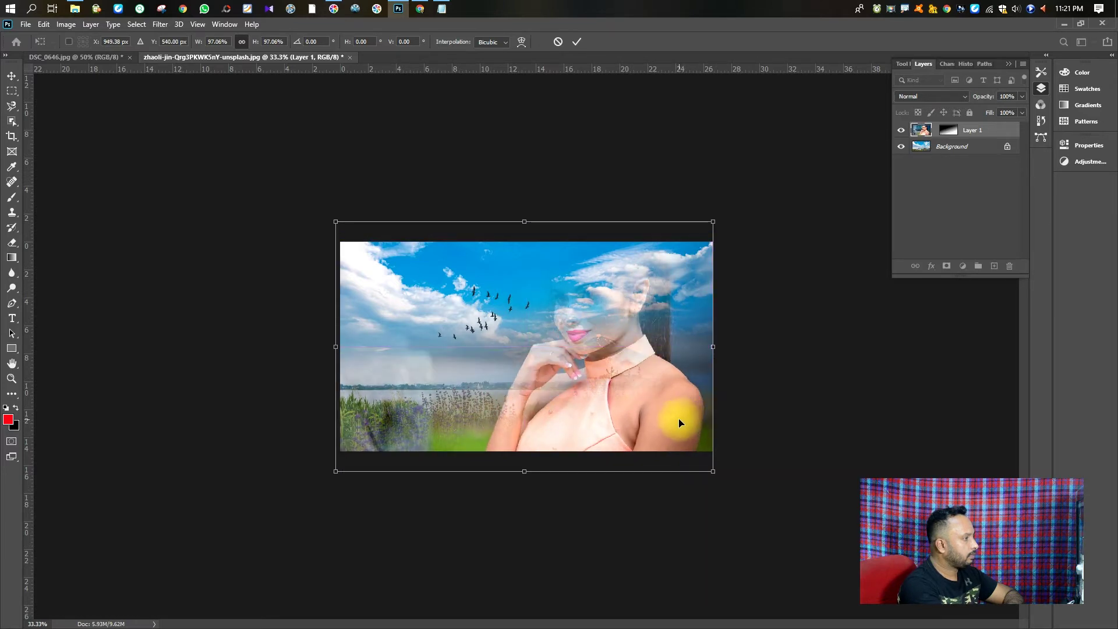
key("Return")
key("ctrl+plus")
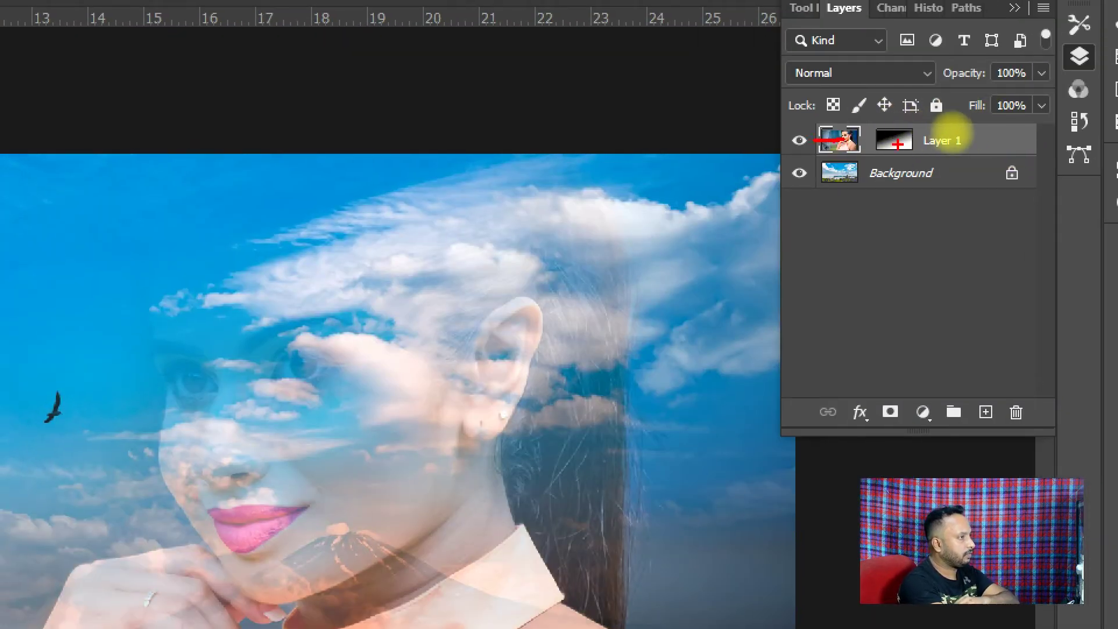
Step: Select Layer 1's layer mask thumbnail so painting affects the mask, not the portrait
mouse_move(925, 143)
left_mouse_down()
mouse_move(931, 117)
mouse_move(929, 169)
left_mouse_up()
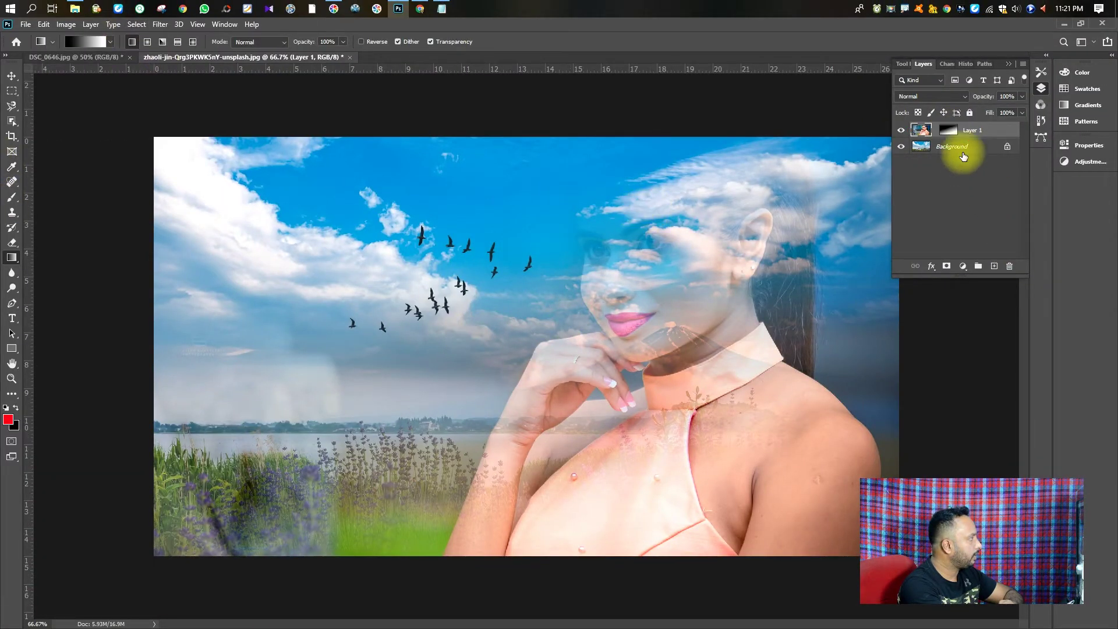
left_click(948, 129)
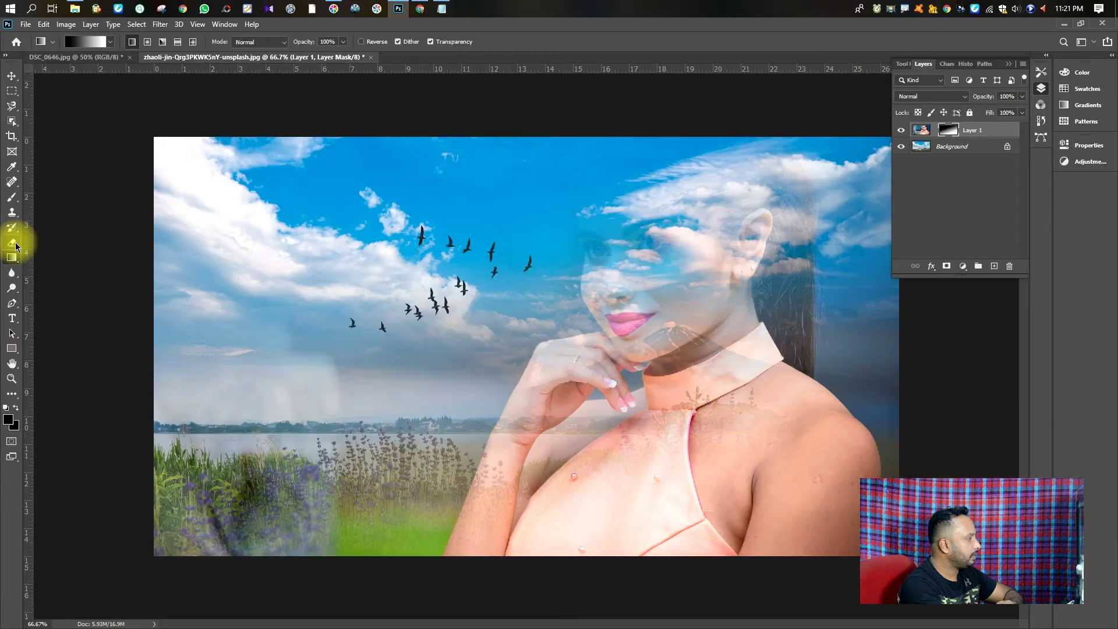
Step: Drag trial gradients on the mask, mostly vertical, fading the portrait into the lake and sky below
left_click_drag(949, 363, 970, 515)
left_click_drag(487, 359, 501, 342)
left_click_drag(350, 380, 536, 348)
left_click_drag(435, 305, 555, 394)
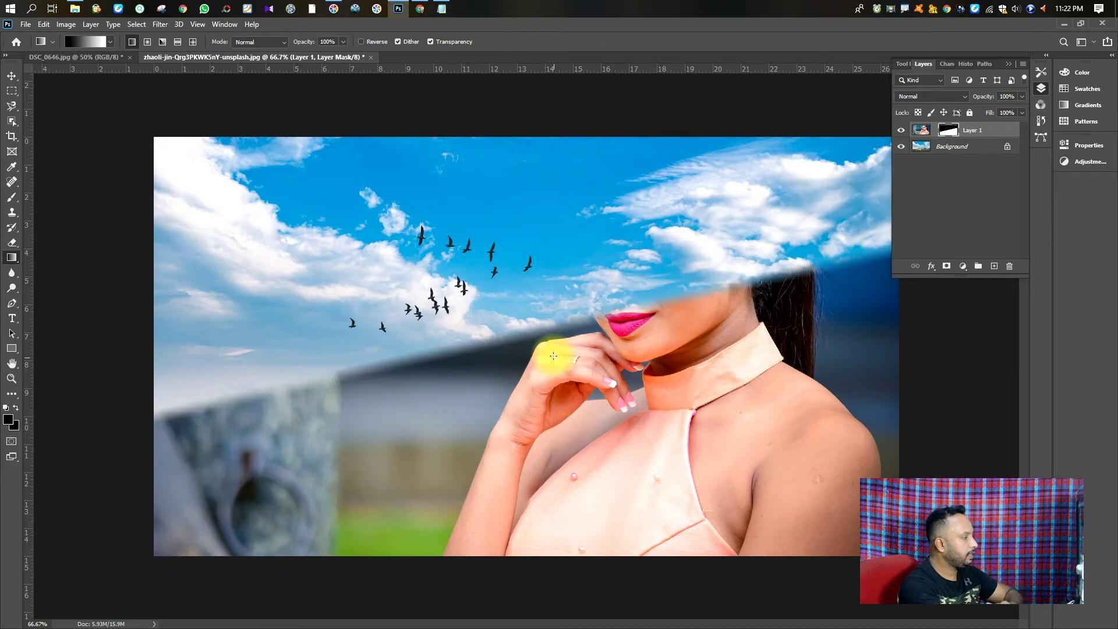
left_click_drag(553, 356, 549, 374)
left_click_drag(544, 492, 557, 400)
left_click_drag(600, 515, 603, 382)
left_click_drag(586, 453, 591, 287)
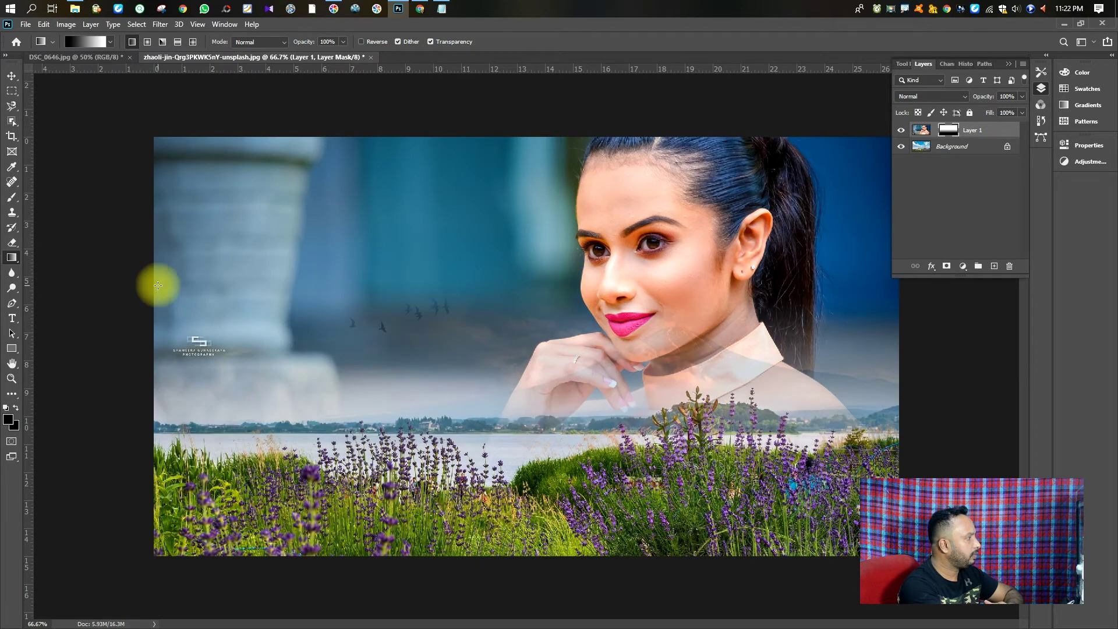
Step: Try horizontal gradients across the mask, keeping the landscape only along the right side
left_click_drag(189, 284, 348, 295)
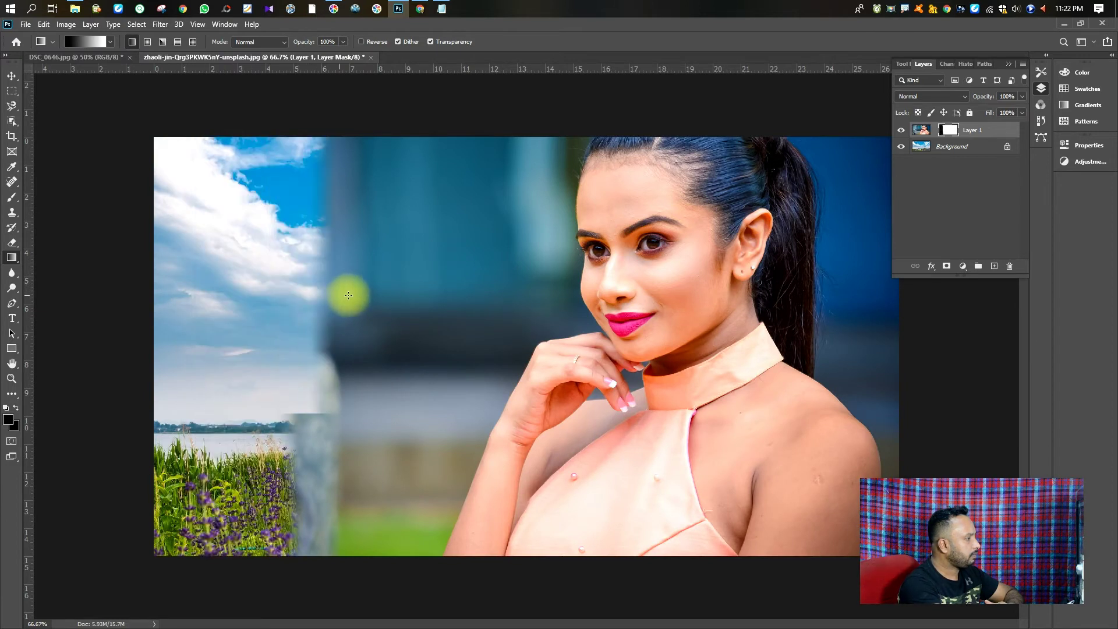
left_click_drag(197, 296, 579, 281)
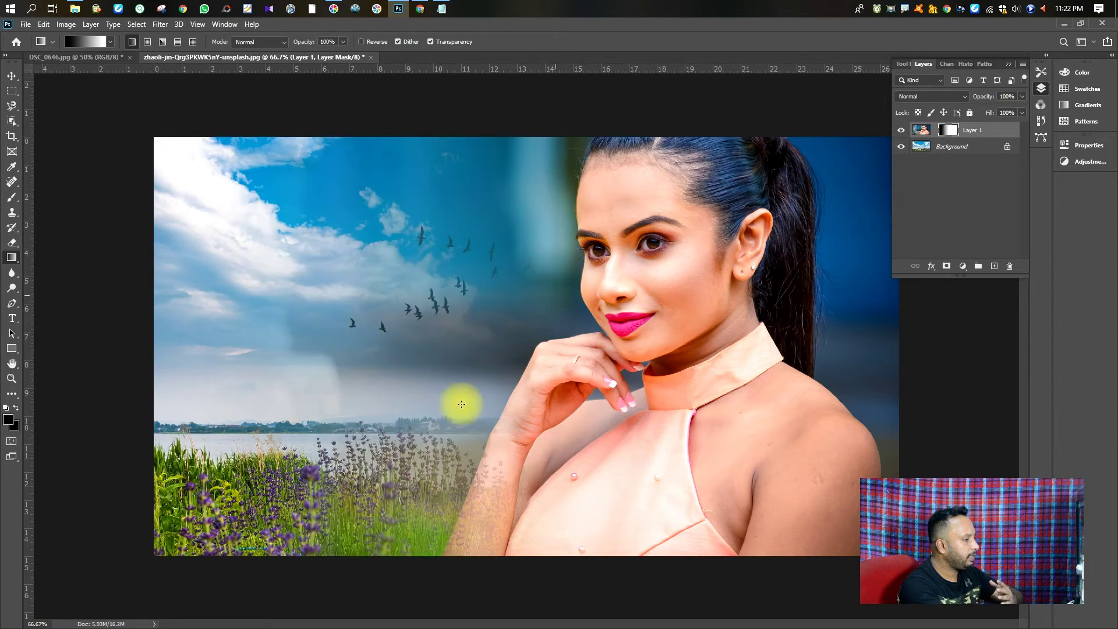
left_click_drag(897, 391, 814, 382)
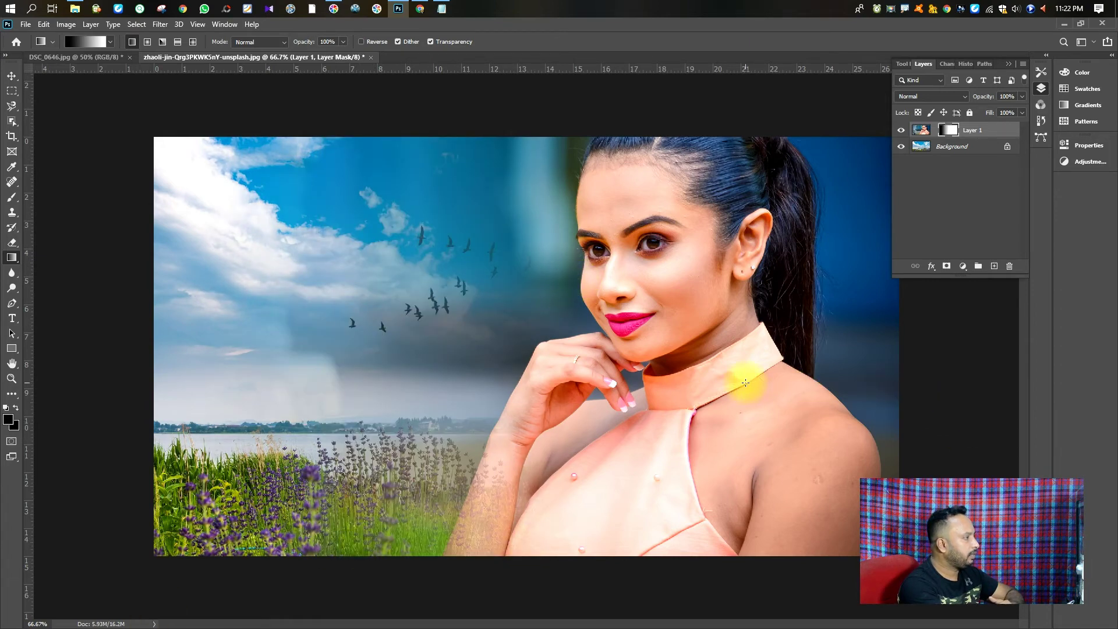
left_click_drag(745, 383, 745, 383)
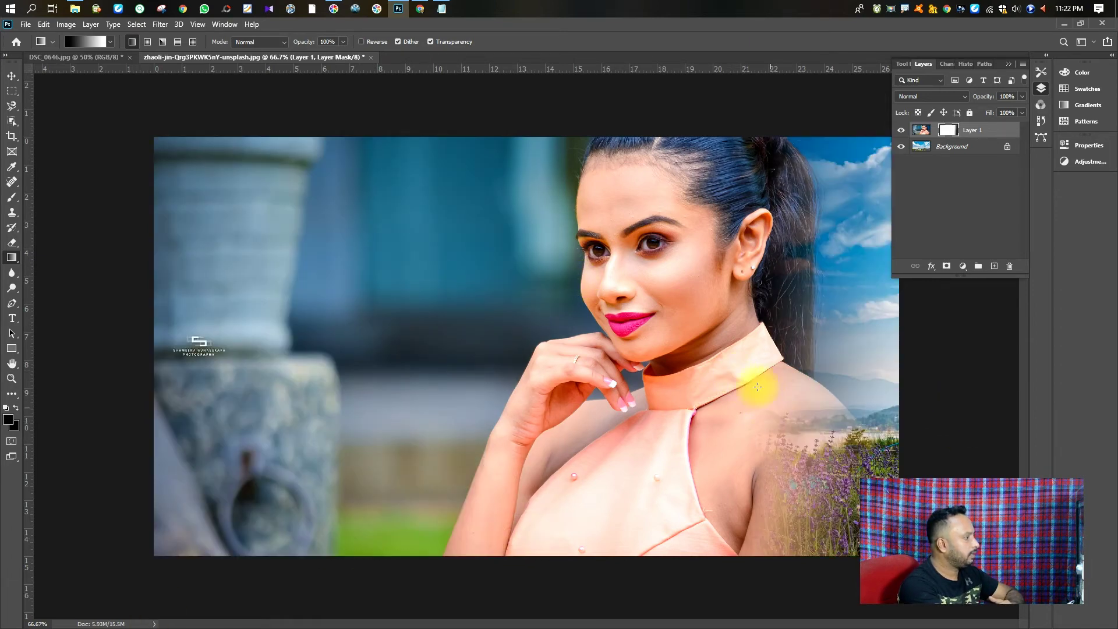
Step: Redraw the gradient from below the eyes down to the lake line, leaving lavender along the bottom
left_click_drag(464, 149, 610, 348)
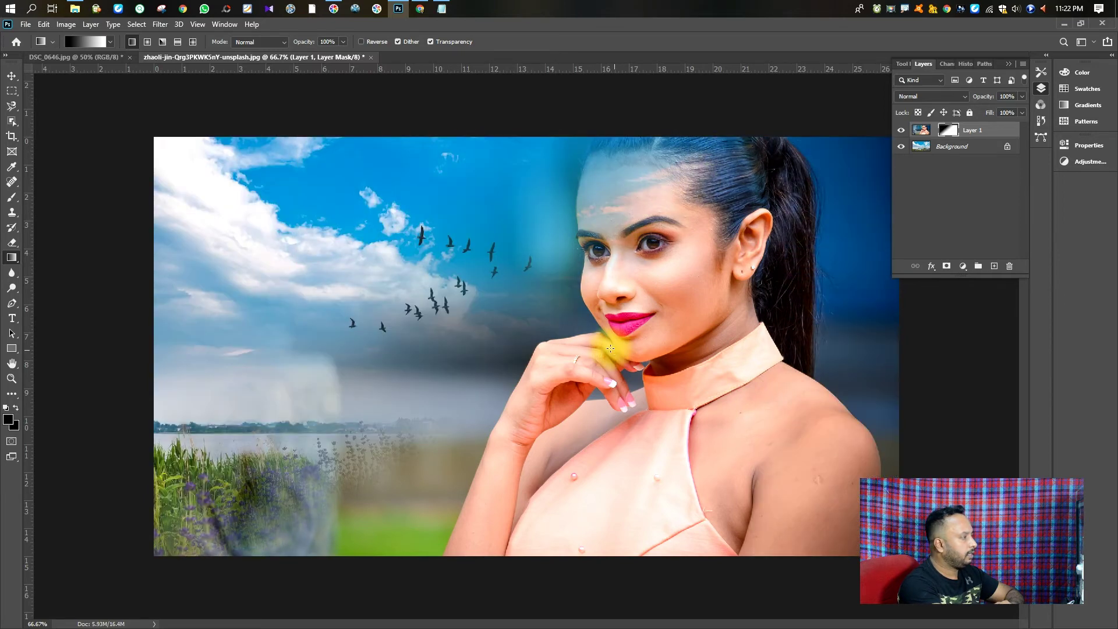
left_click_drag(310, 245, 554, 331)
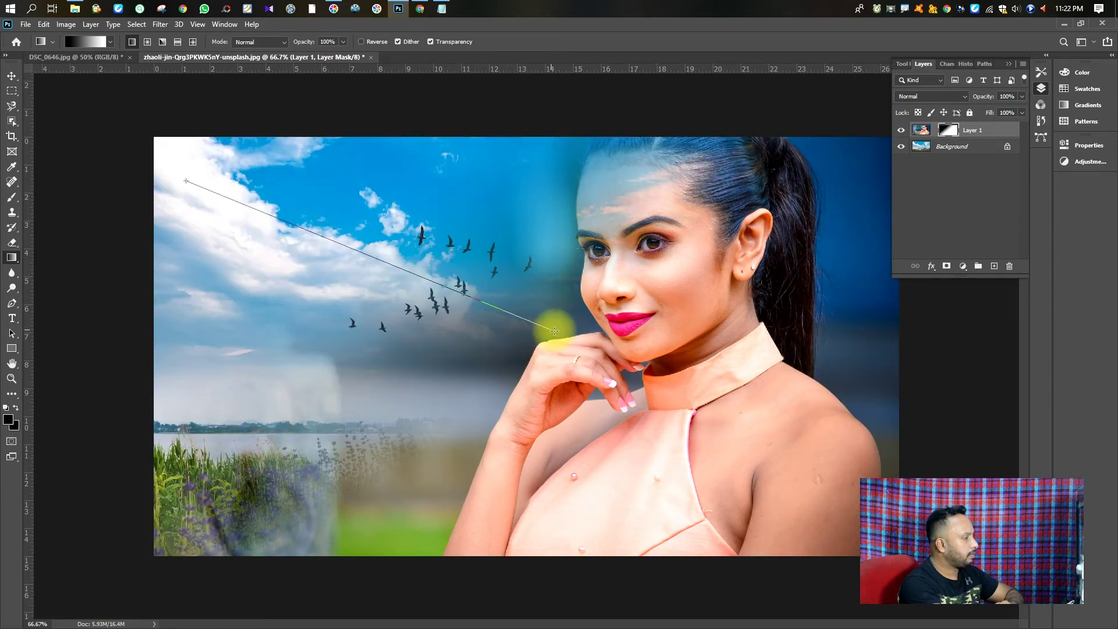
left_click_drag(407, 283, 545, 342)
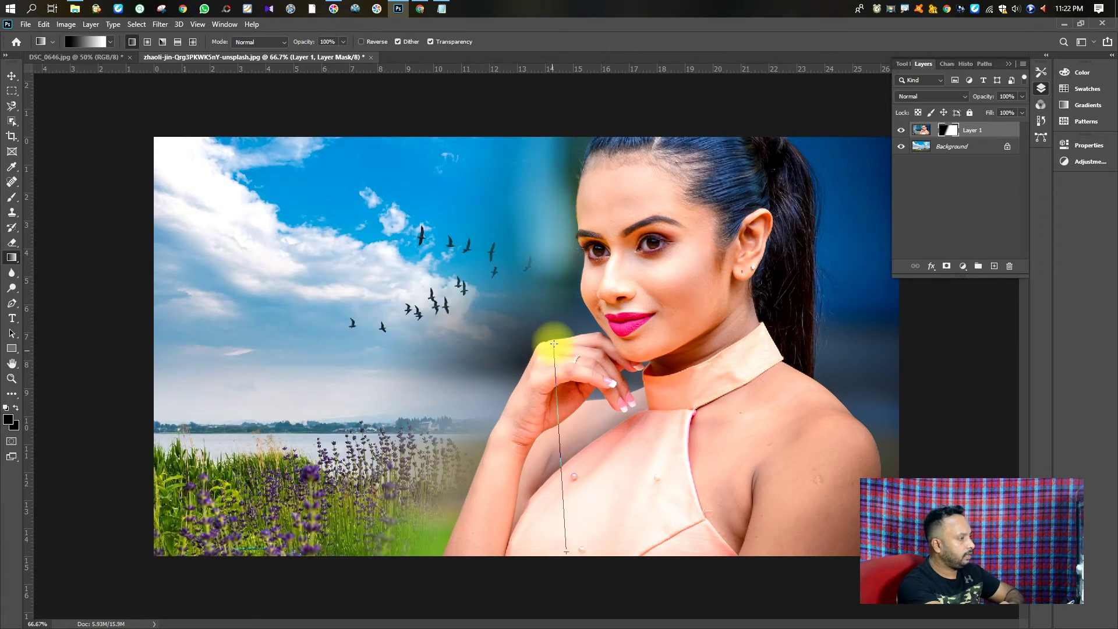
left_click_drag(613, 379, 615, 377)
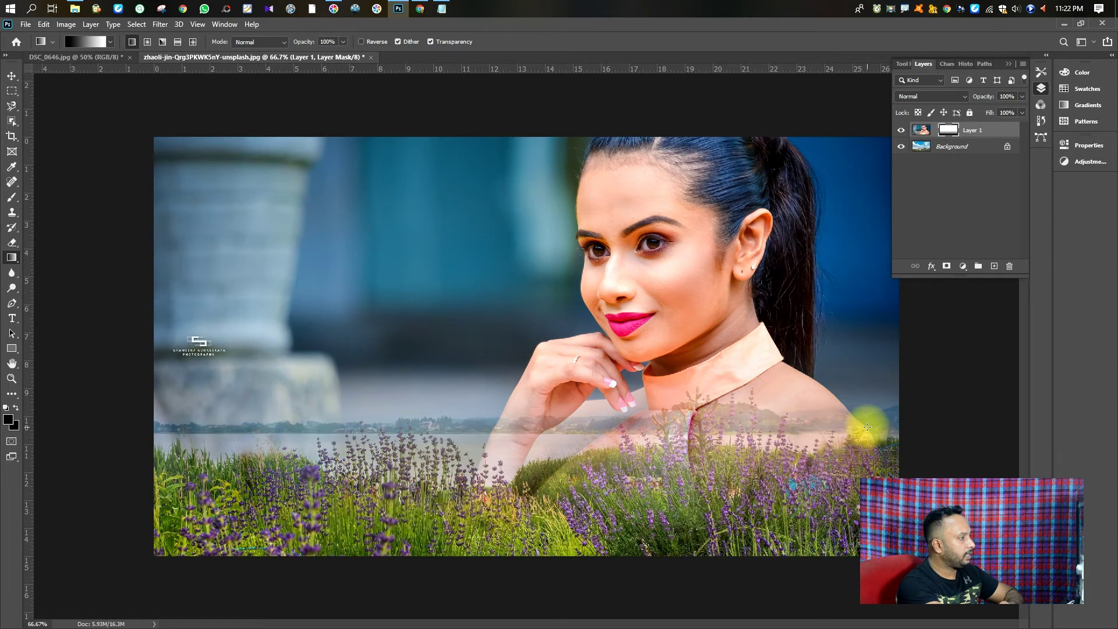
left_click_drag(625, 259, 570, 215)
left_click_drag(581, 437, 569, 323)
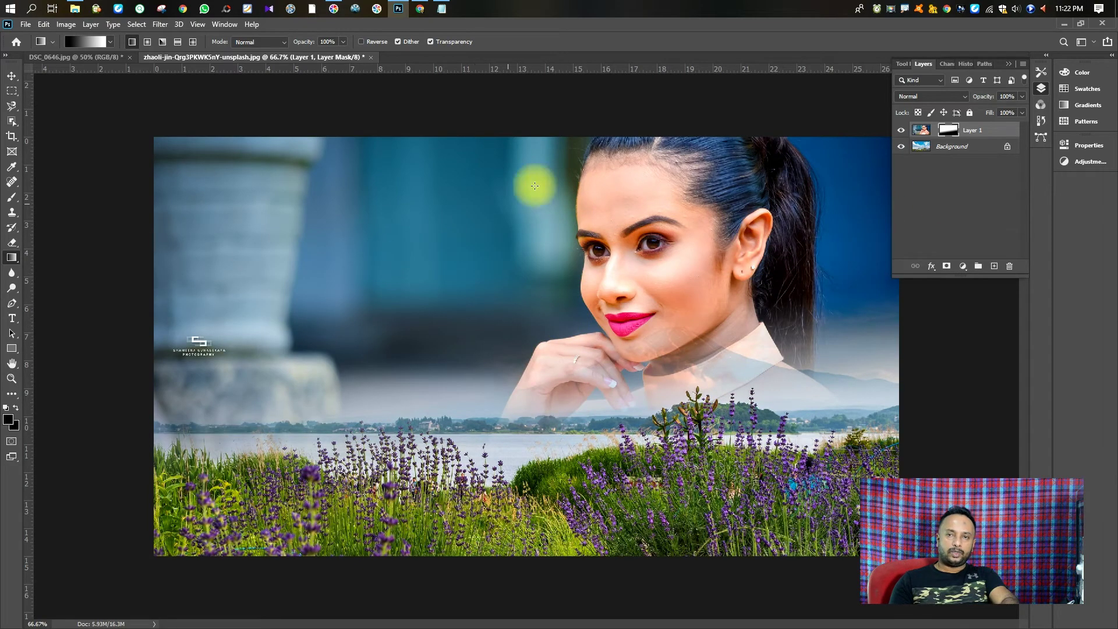